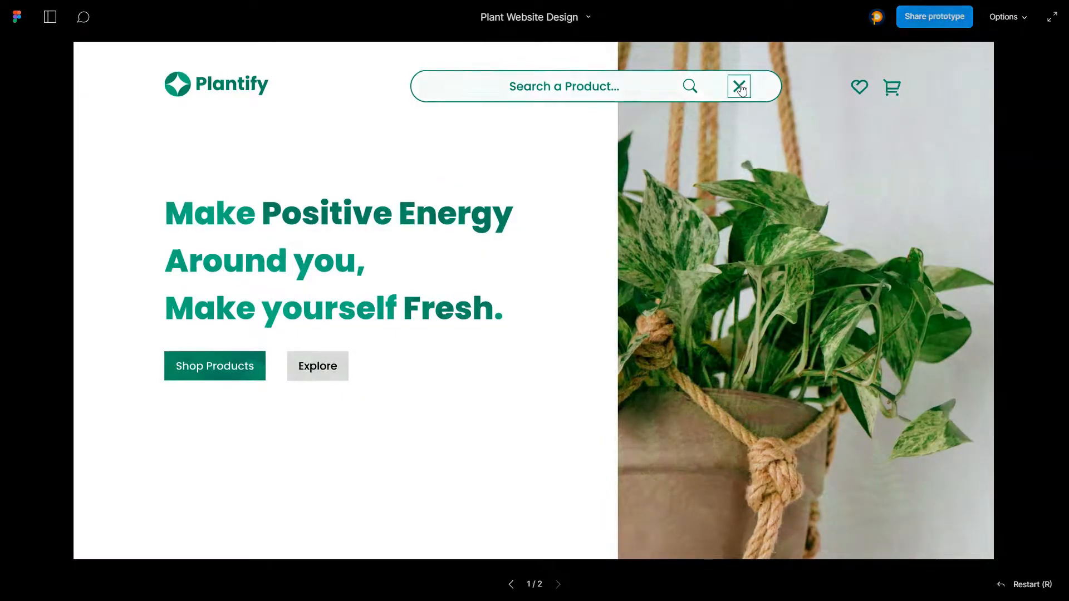
# - Test the header's switch between search field and navigation menu in the prototype, and return to the Plant Website Design file
pyautogui.click(739, 87)
pyautogui.click(741, 88)
pyautogui.click(736, 89)
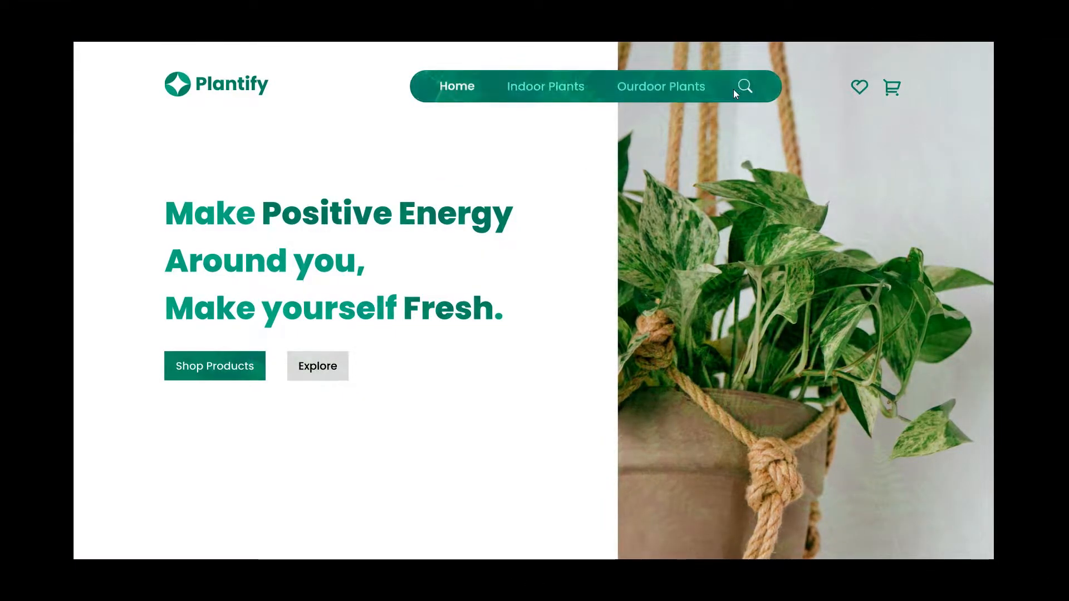
pyautogui.click(737, 87)
pyautogui.click(740, 88)
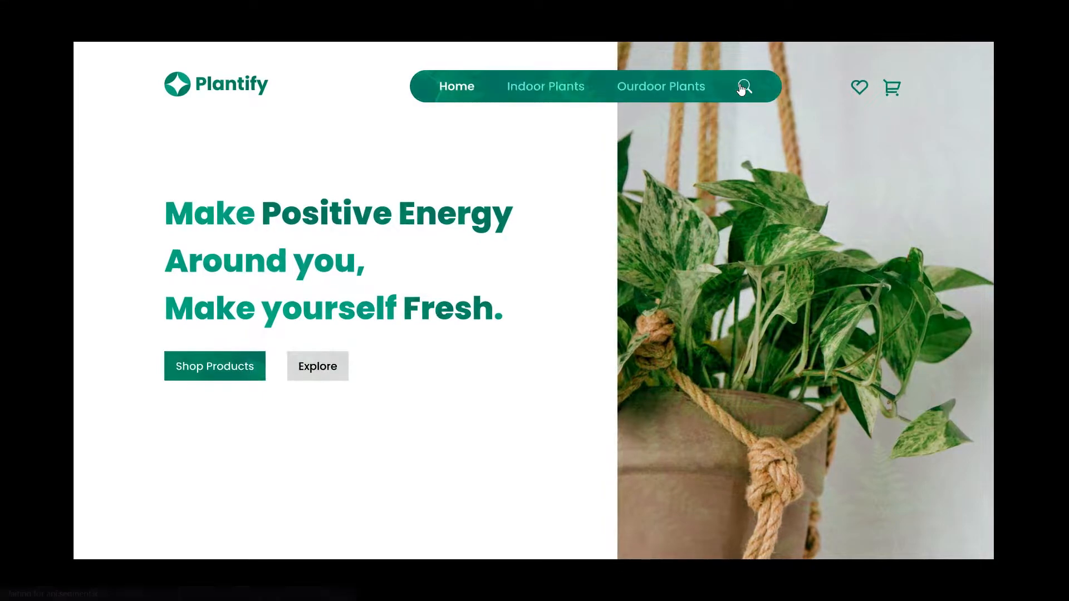
pyautogui.click(740, 88)
pyautogui.hotkey('ctrl', 'Tab')
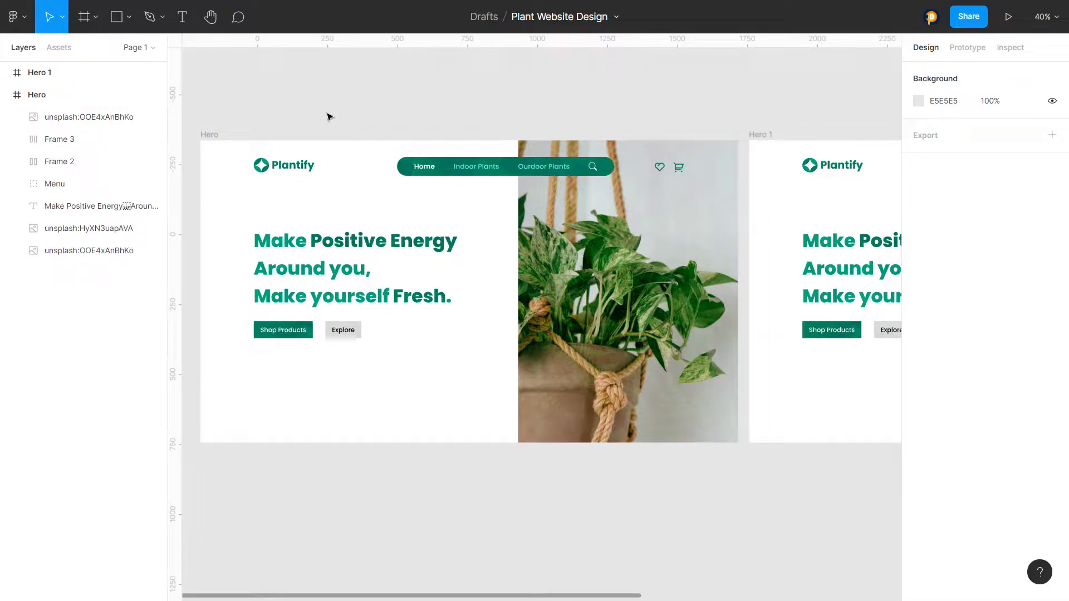
# - Identify the first unsplash image, Frame 3 and Frame 2 in the Hero frame by selecting layers and toggling both frames' visibility
pyautogui.click(77, 117)
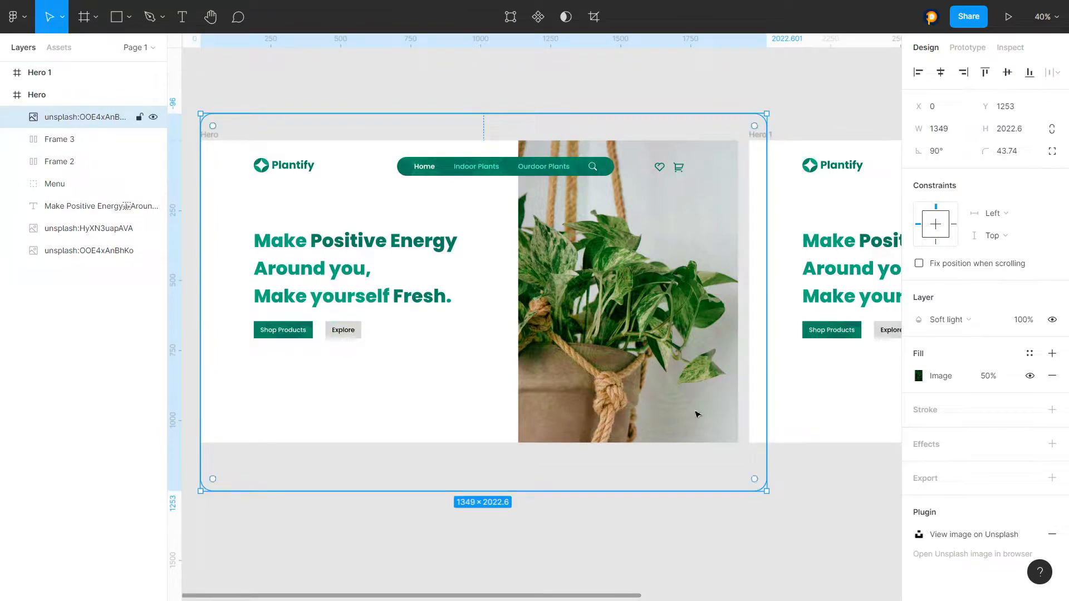
pyautogui.click(54, 143)
pyautogui.click(153, 140)
pyautogui.click(153, 140)
pyautogui.click(153, 140)
pyautogui.click(153, 140)
pyautogui.click(154, 161)
pyautogui.click(154, 162)
pyautogui.click(155, 162)
pyautogui.click(154, 162)
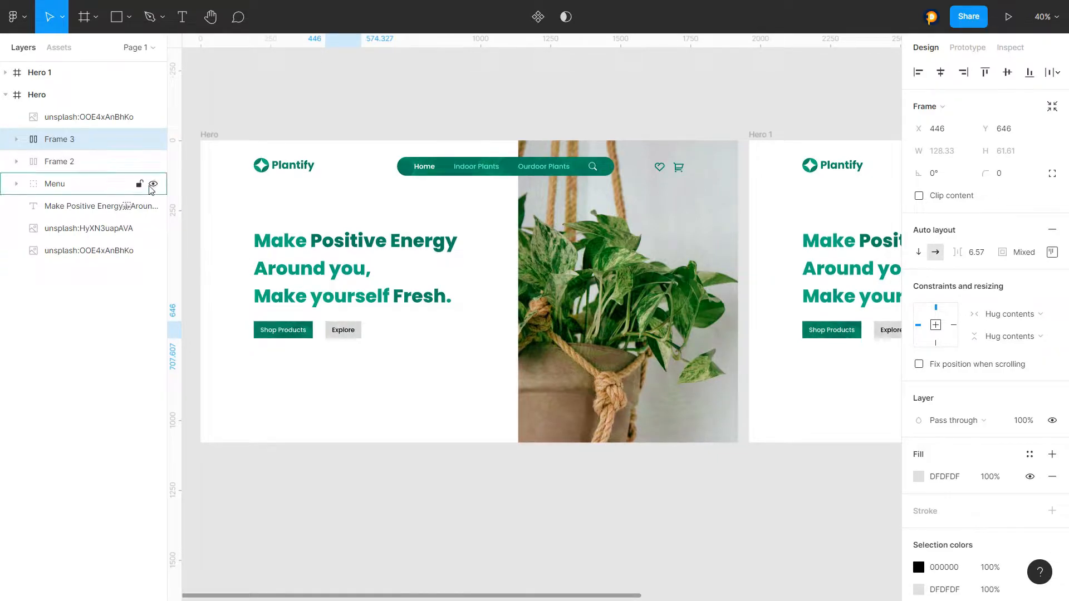
# - Check what the Menu group and the heading text contain in the Hero frame by toggling their visibility off and on
pyautogui.click(127, 189)
pyautogui.click(154, 184)
pyautogui.click(154, 184)
pyautogui.click(153, 184)
pyautogui.click(154, 184)
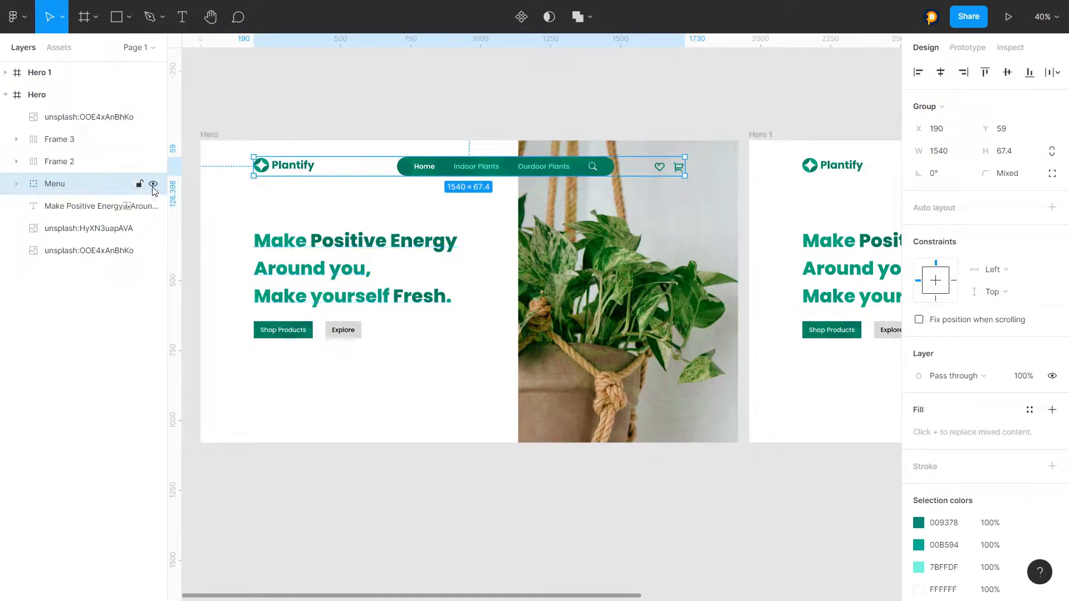
pyautogui.click(107, 207)
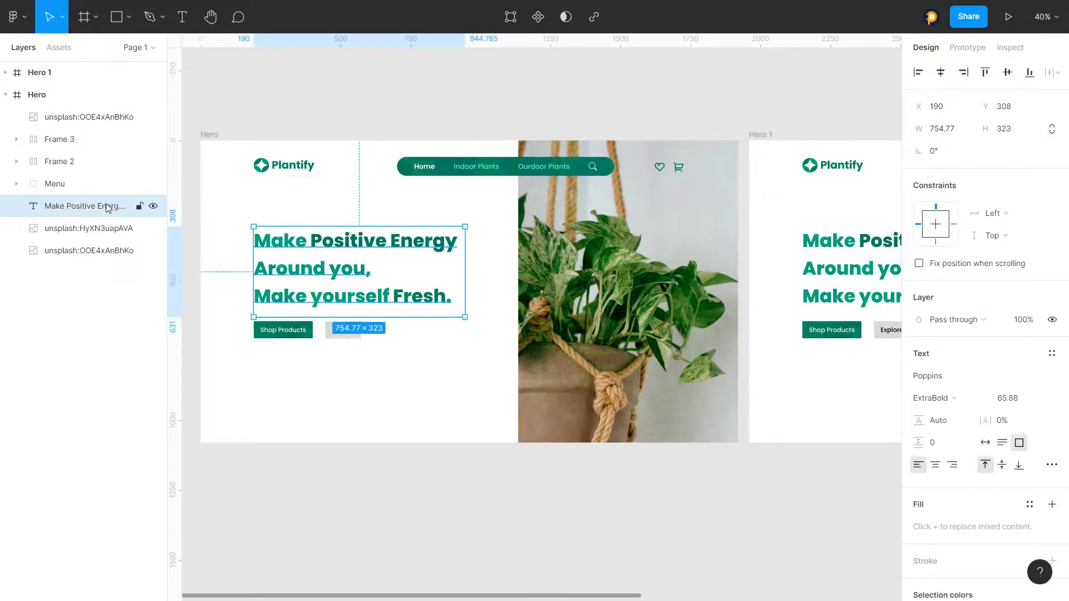
pyautogui.click(153, 207)
pyautogui.click(152, 207)
# - Compare the Hero and Hero 1 frames and expand the Menu group of Hero to list its layers
pyautogui.scroll(-4, 863, 287)
pyautogui.scroll(3, 696, 248)
pyautogui.scroll(1, 823, 253)
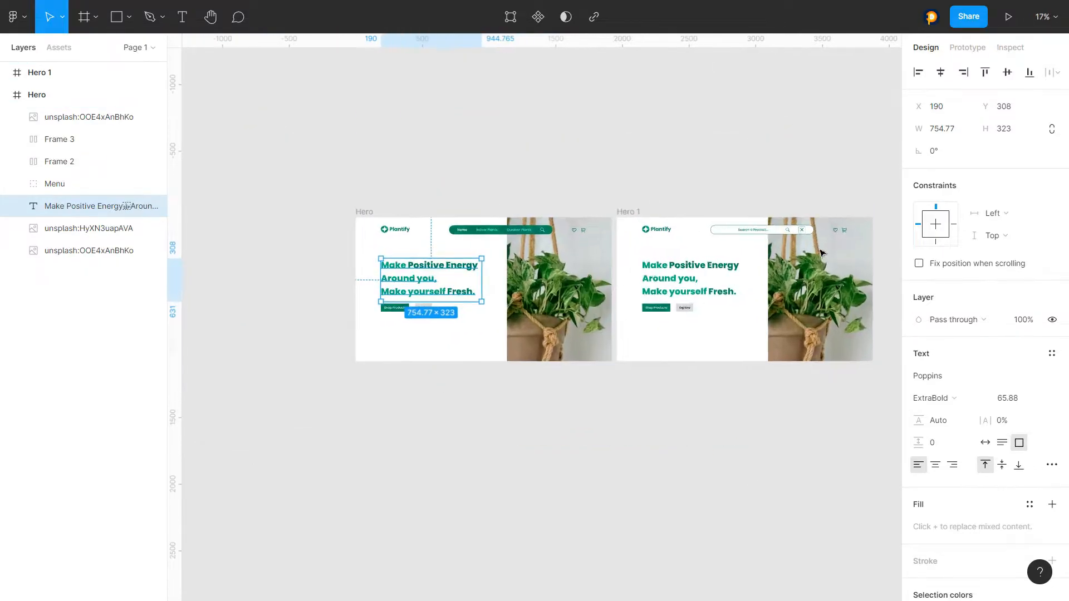
pyautogui.scroll(2, 840, 262)
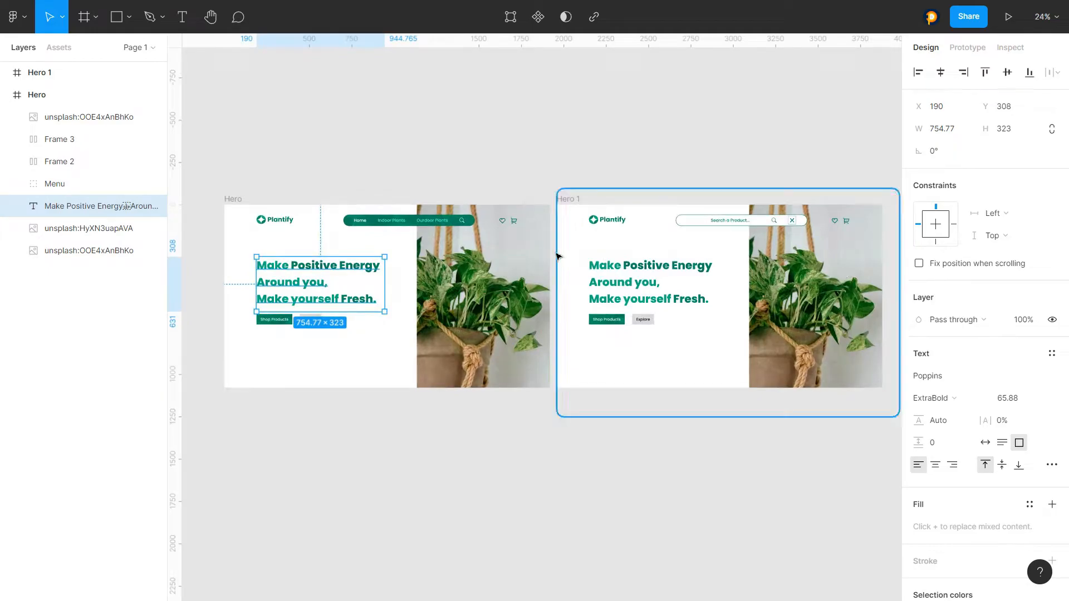
pyautogui.scroll(2, 384, 249)
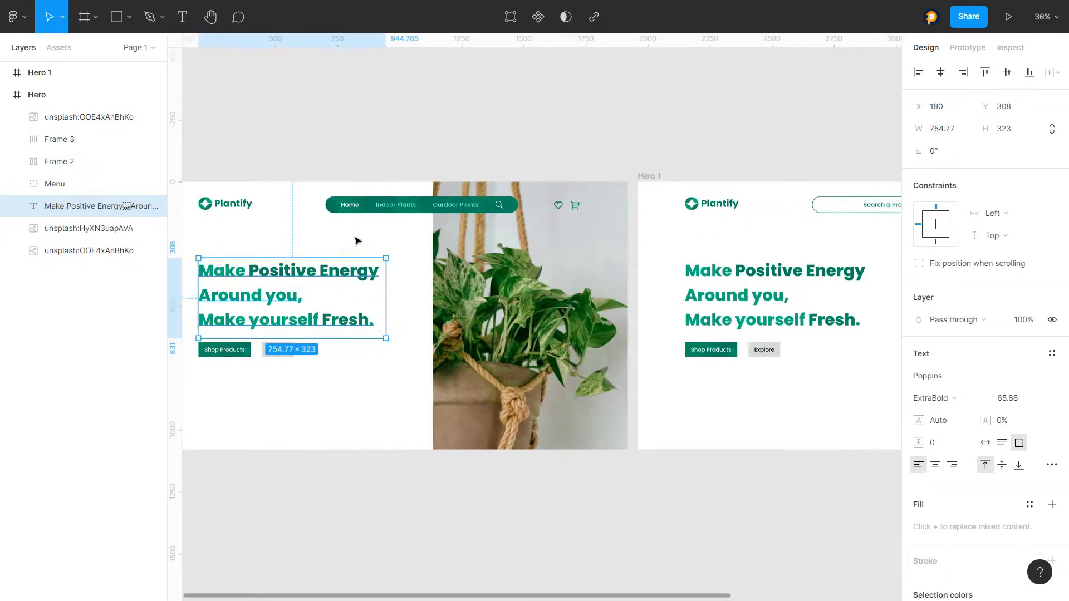
pyautogui.click(79, 184)
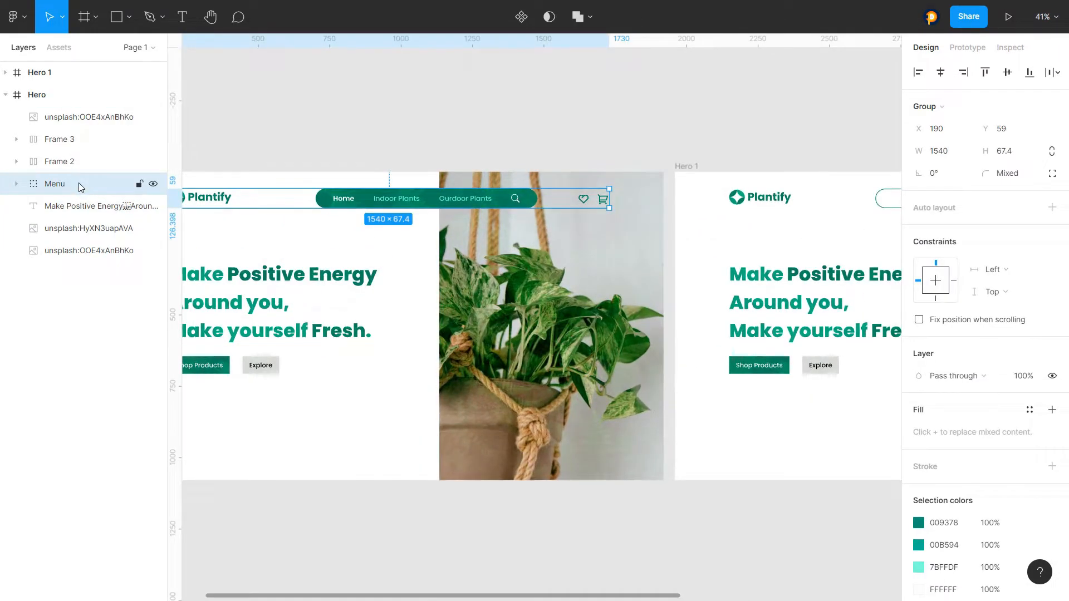
pyautogui.scroll(-3, 329, 185)
pyautogui.scroll(1, 266, 184)
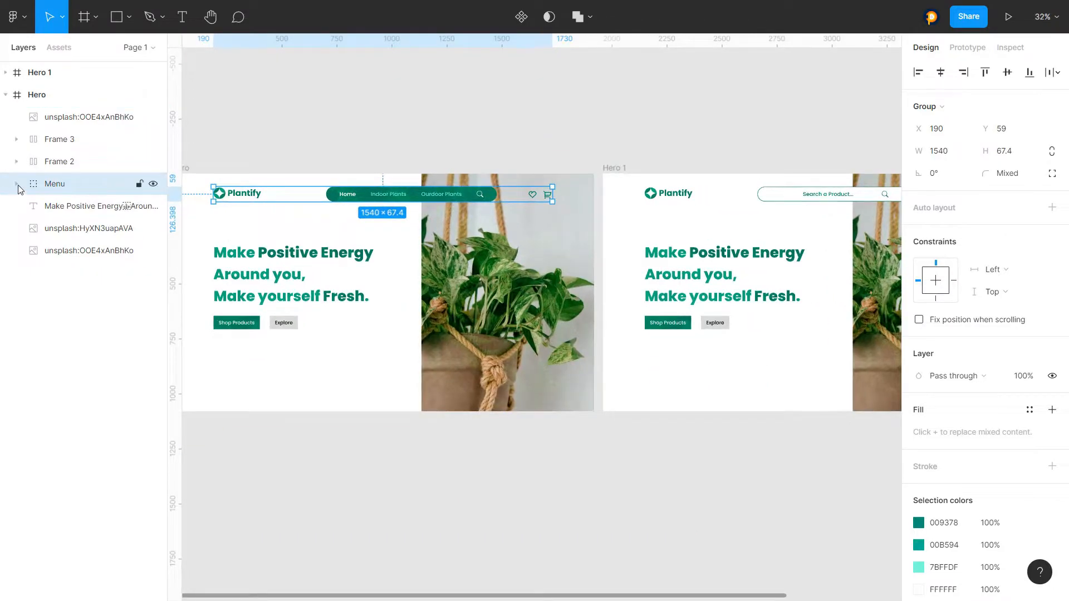
pyautogui.click(17, 184)
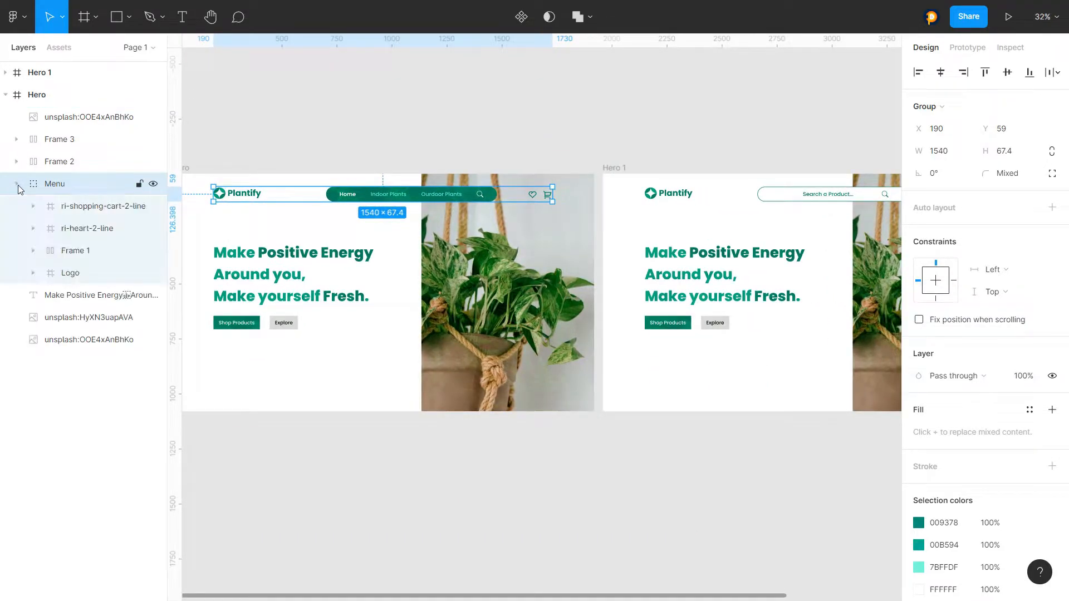
pyautogui.scroll(-2, 234, 80)
pyautogui.scroll(-3, 233, 81)
pyautogui.scroll(4, 446, 114)
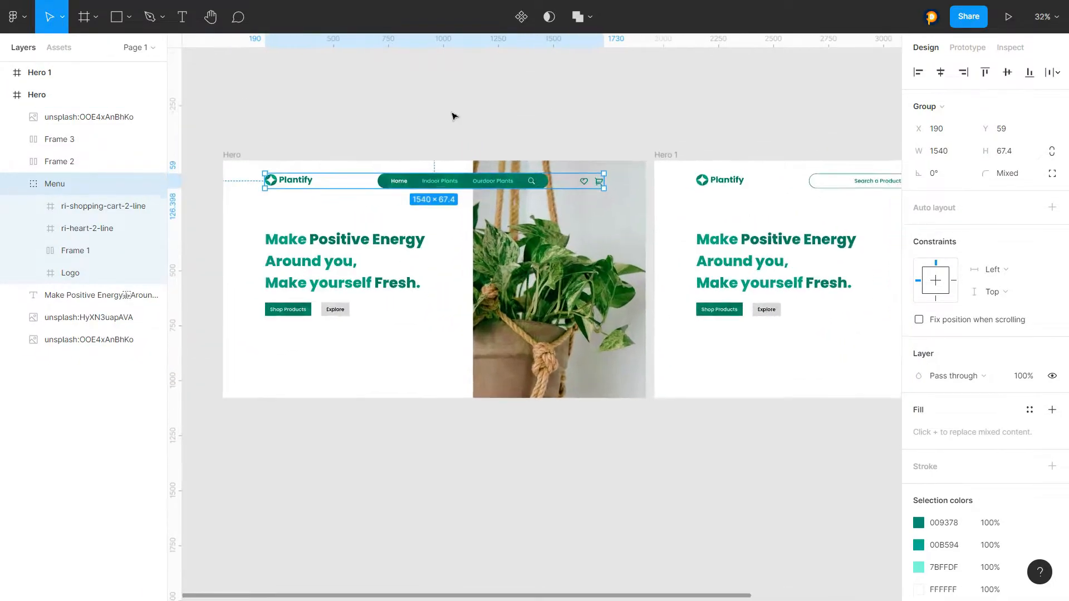
# - Inspect the shopping cart icon, heart icon and Frame 1 navigation bar inside Hero's Menu group
pyautogui.click(94, 207)
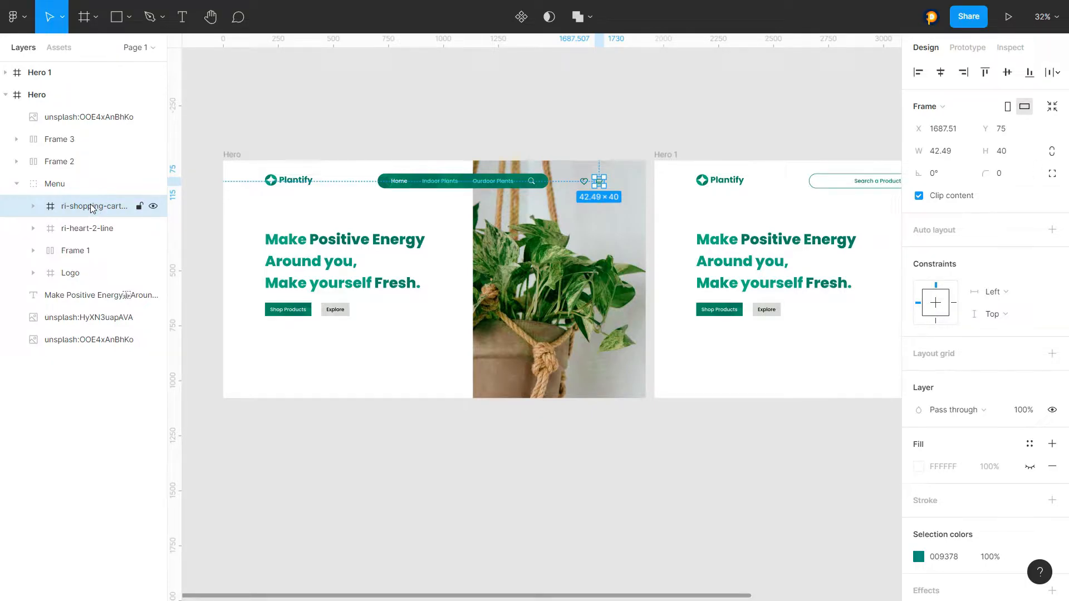
pyautogui.click(93, 232)
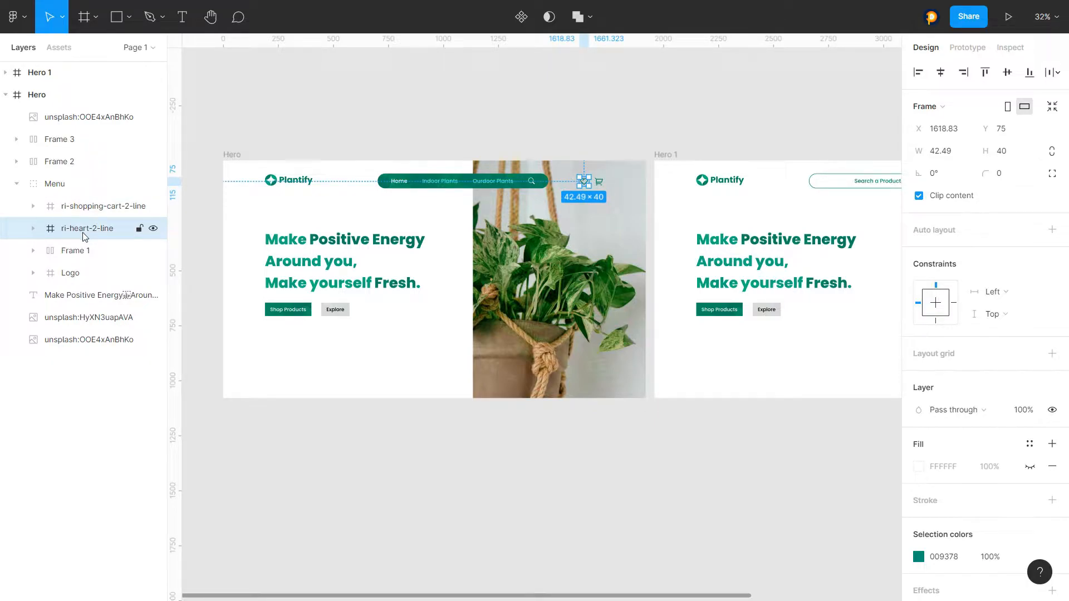
pyautogui.click(80, 252)
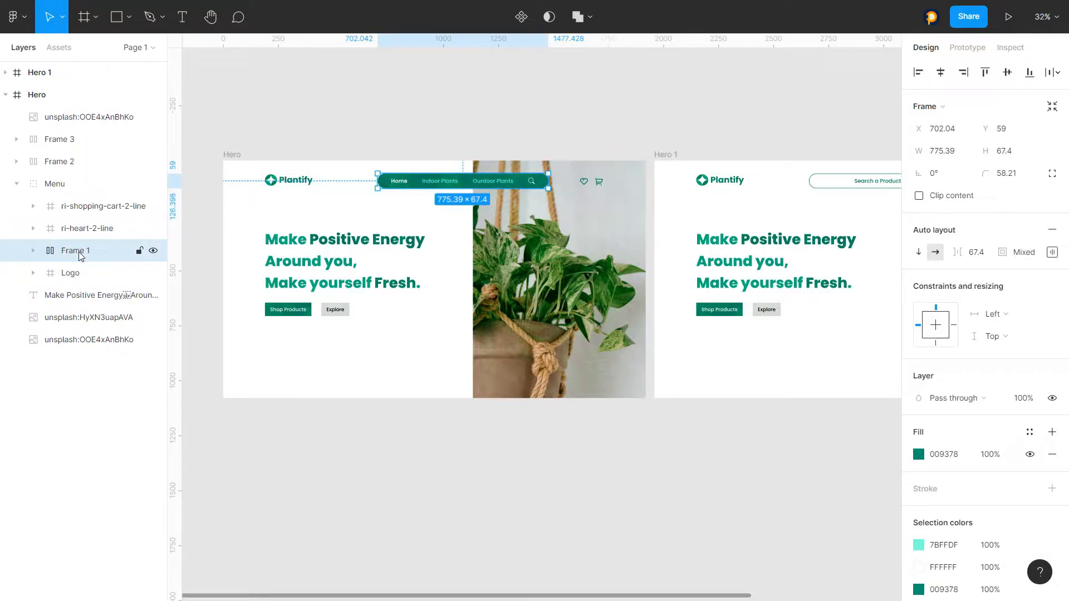
pyautogui.scroll(2, 461, 238)
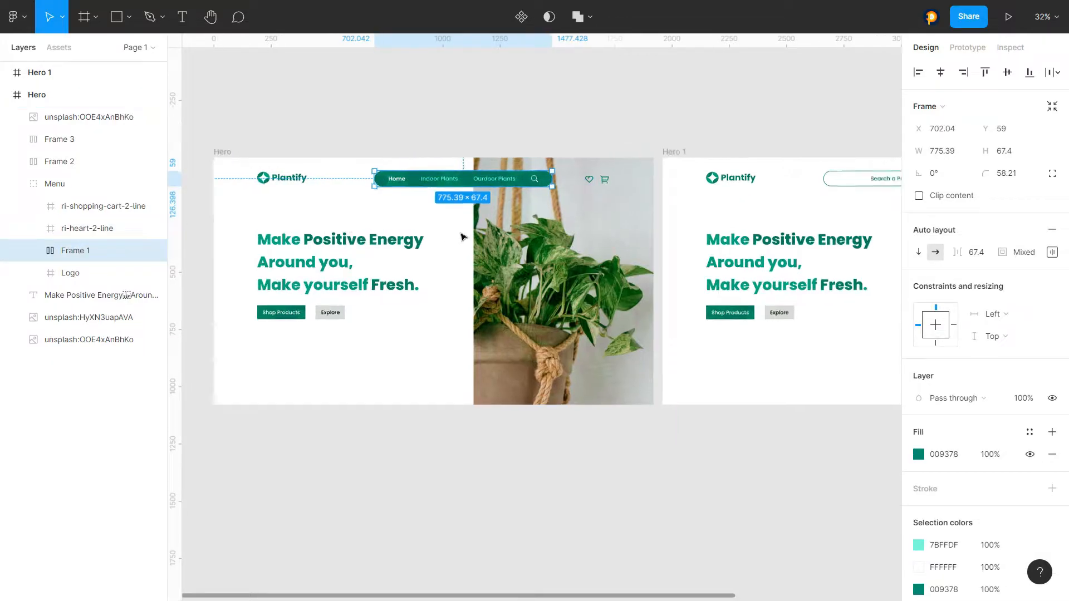
pyautogui.scroll(1, 461, 238)
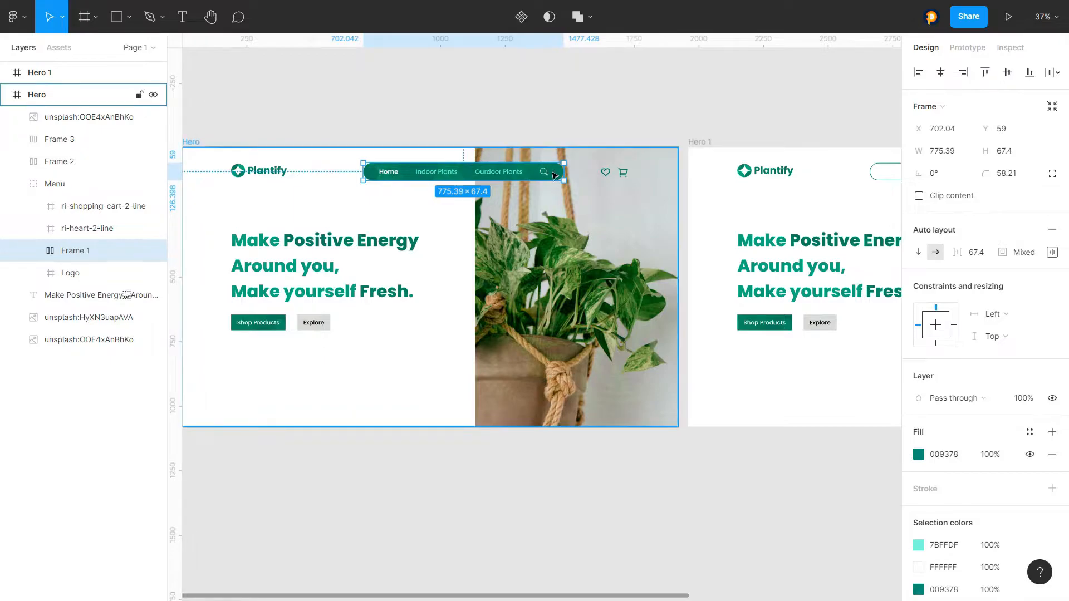
# - Examine the Search icon and the three text links inside Hero's Frame 1, and collapse its layers again
pyautogui.click(33, 250)
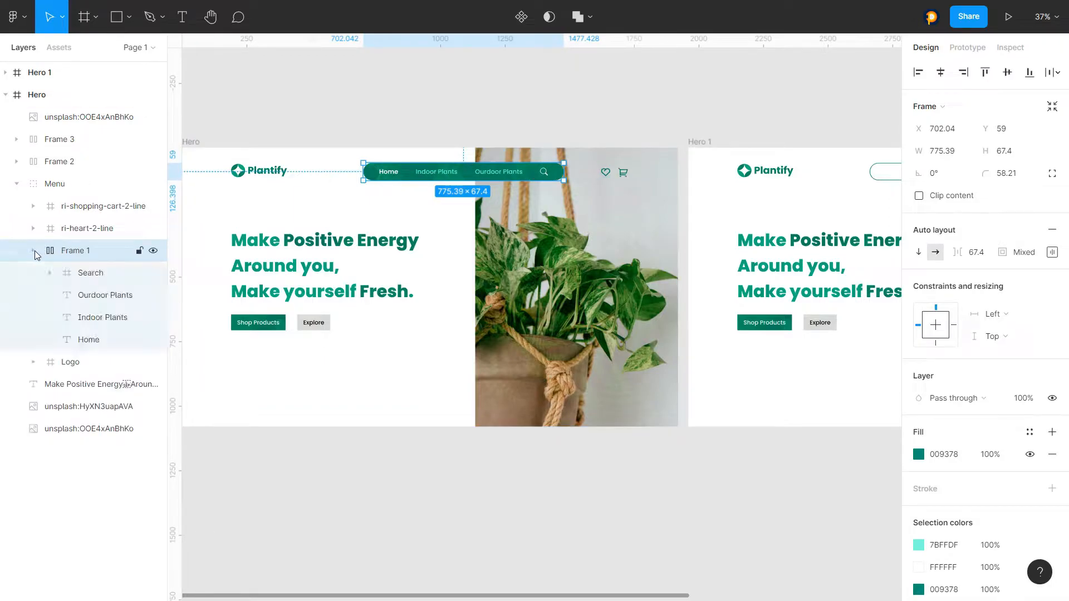
pyautogui.click(78, 275)
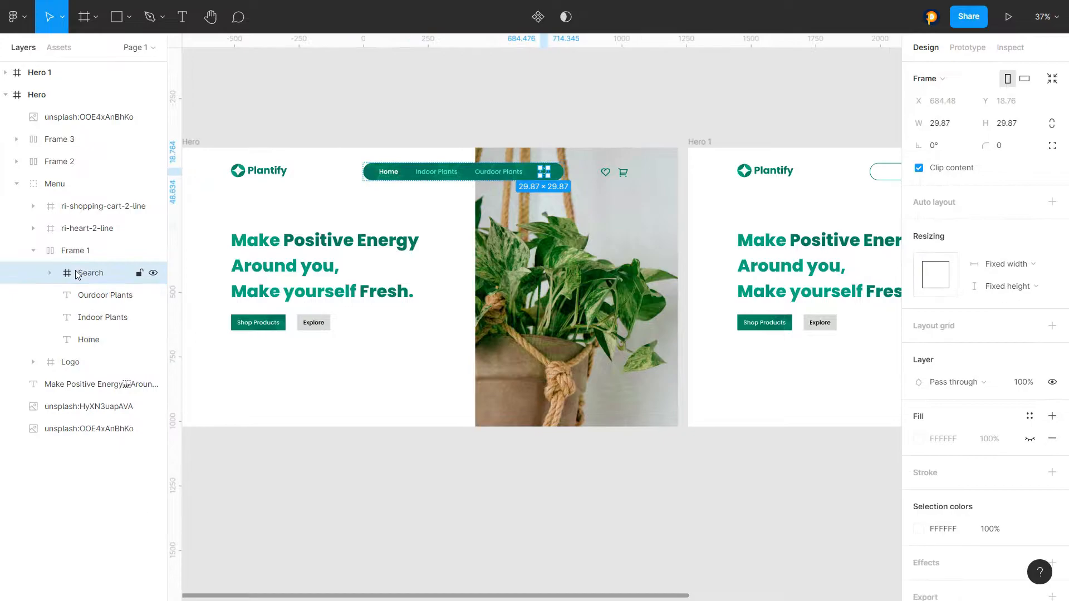
pyautogui.click(86, 295)
pyautogui.keyDown('shift'); pyautogui.click(84, 340); pyautogui.keyUp('shift')
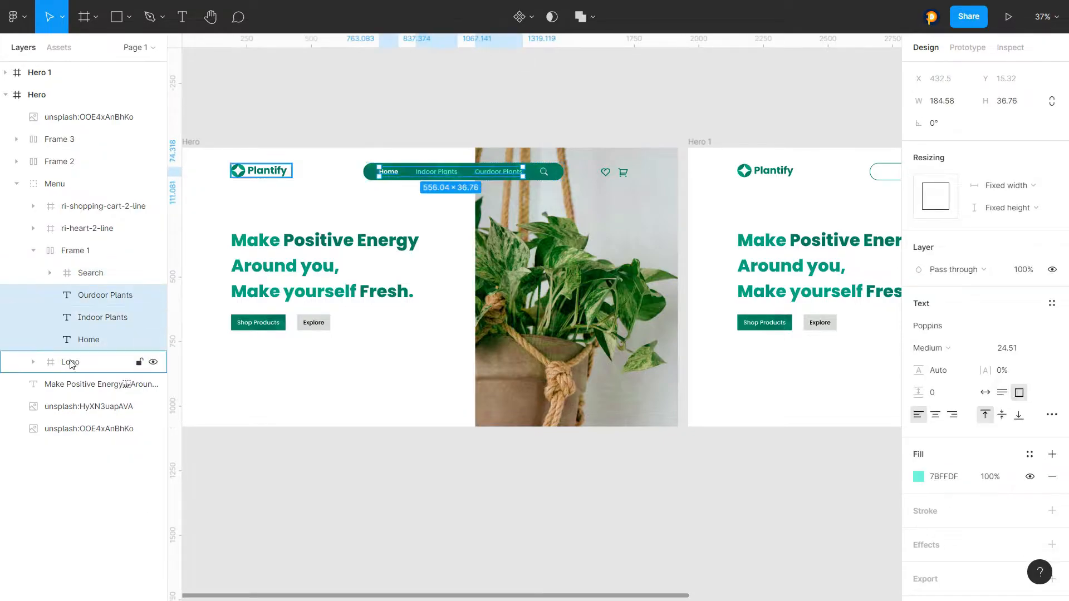
pyautogui.click(34, 251)
pyautogui.click(87, 251)
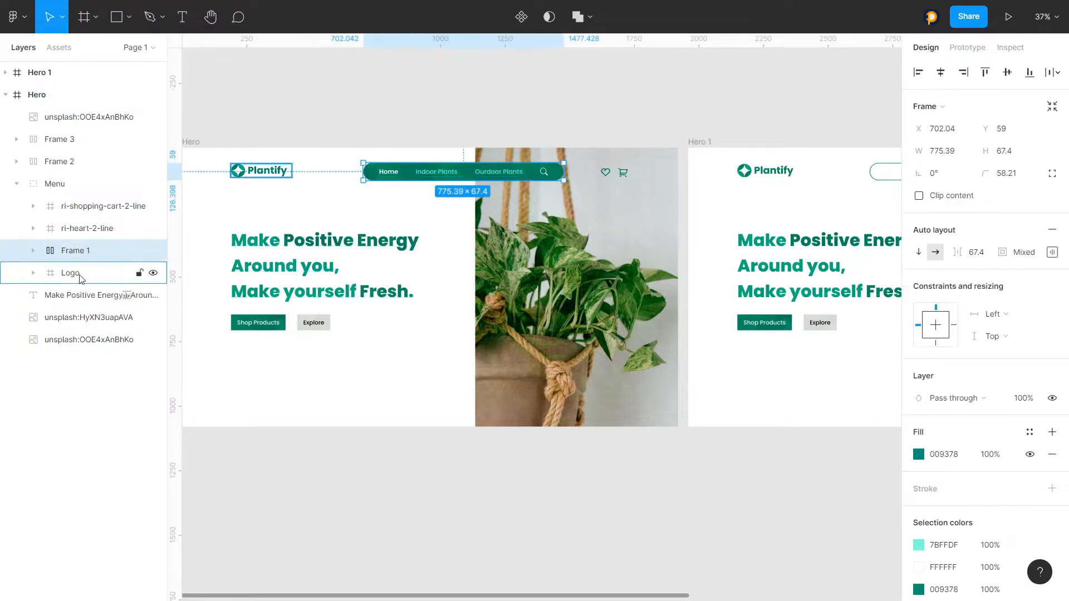
# - Inspect the Logo layer inside Hero's Menu group
pyautogui.click(81, 276)
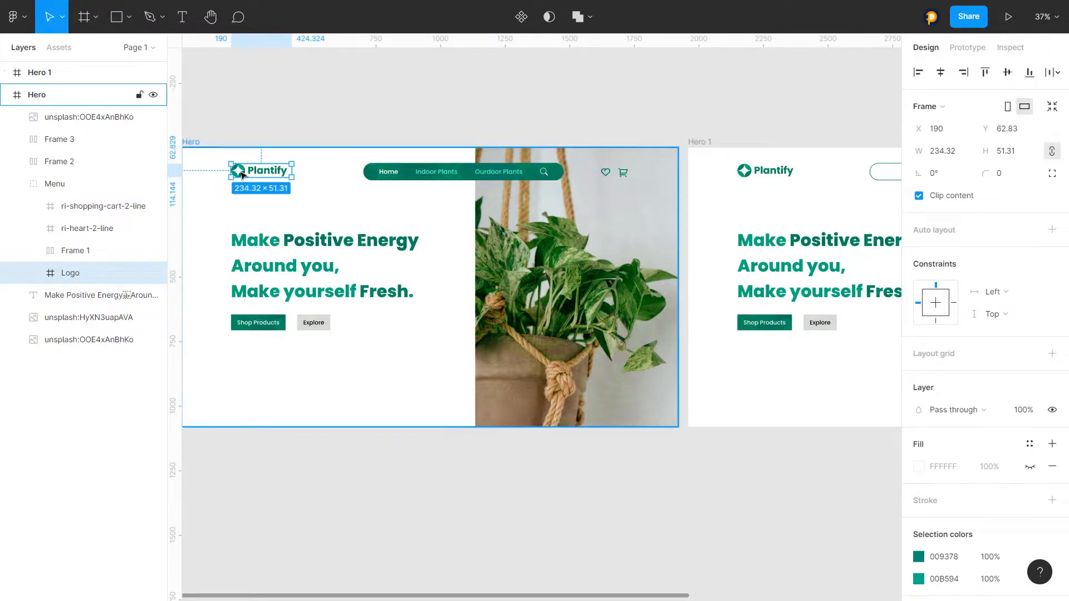
pyautogui.scroll(-3, 242, 175)
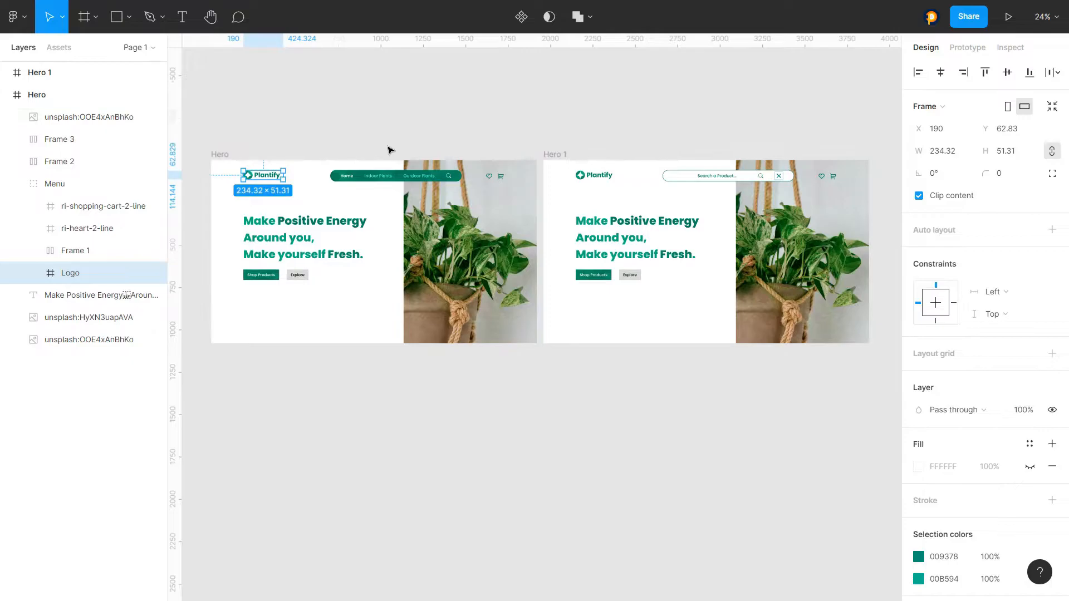
pyautogui.scroll(2, 274, 174)
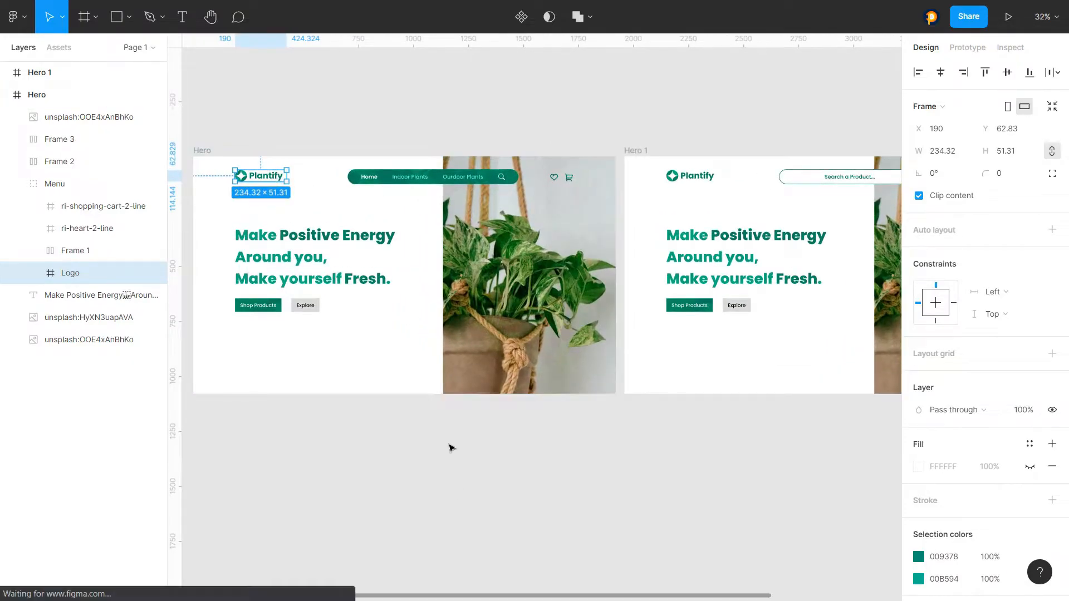
# - Review the list of available plugins for the file and close it without running any
pyautogui.rightClick(396, 423)
pyautogui.moveTo(412, 507)
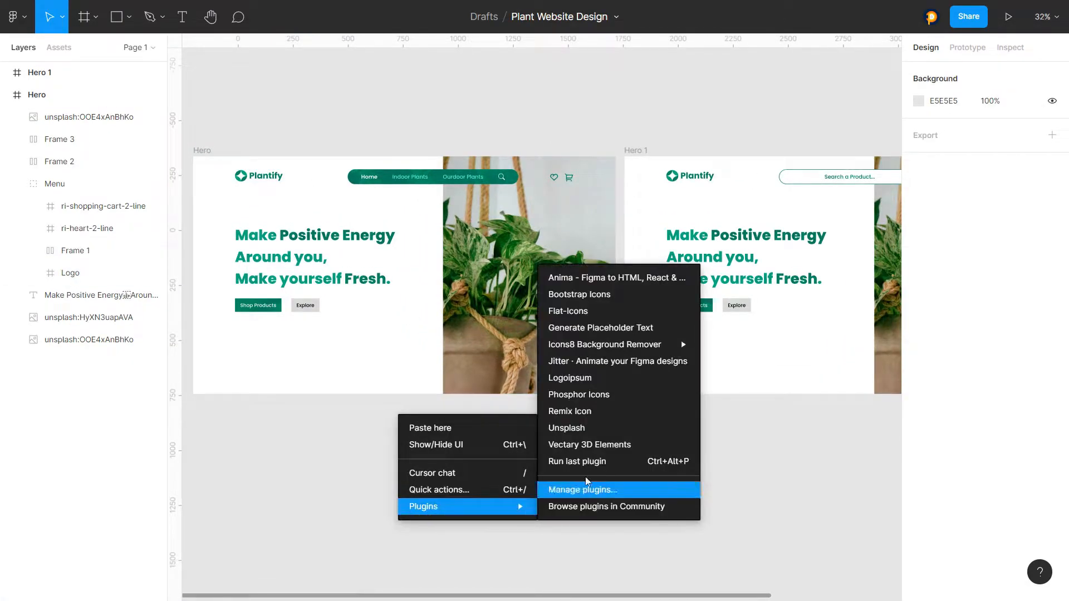
pyautogui.click(609, 117)
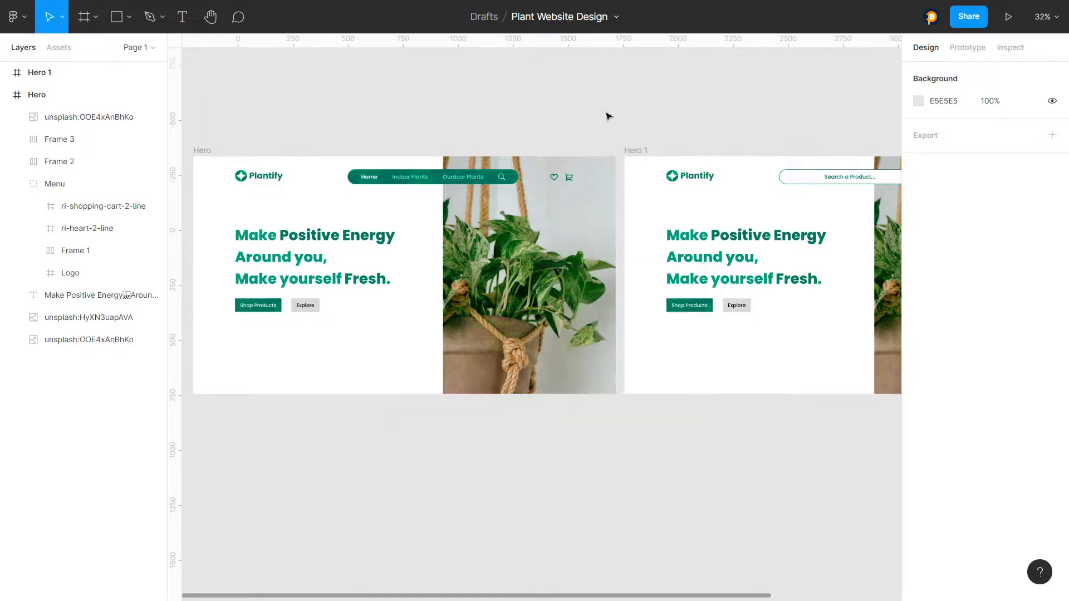
# - Collapse the Hero frame's layers and expand those of the Hero 1 frame
pyautogui.scroll(-5, 396, 162)
pyautogui.scroll(6, 578, 152)
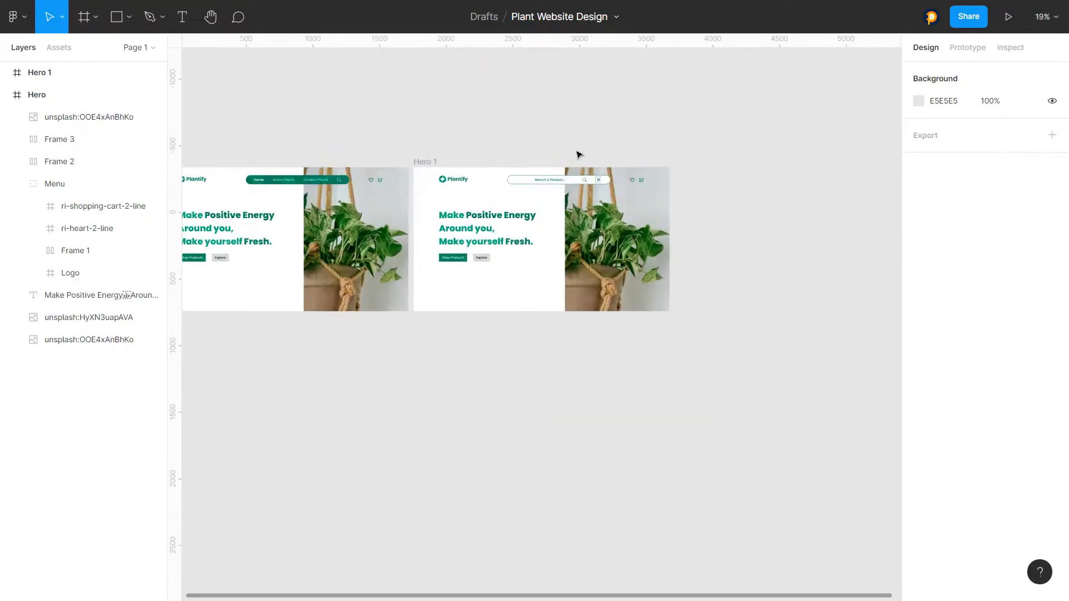
pyautogui.scroll(2, 356, 167)
pyautogui.scroll(-3, 432, 184)
pyautogui.scroll(2, 430, 186)
pyautogui.click(5, 95)
pyautogui.click(11, 75)
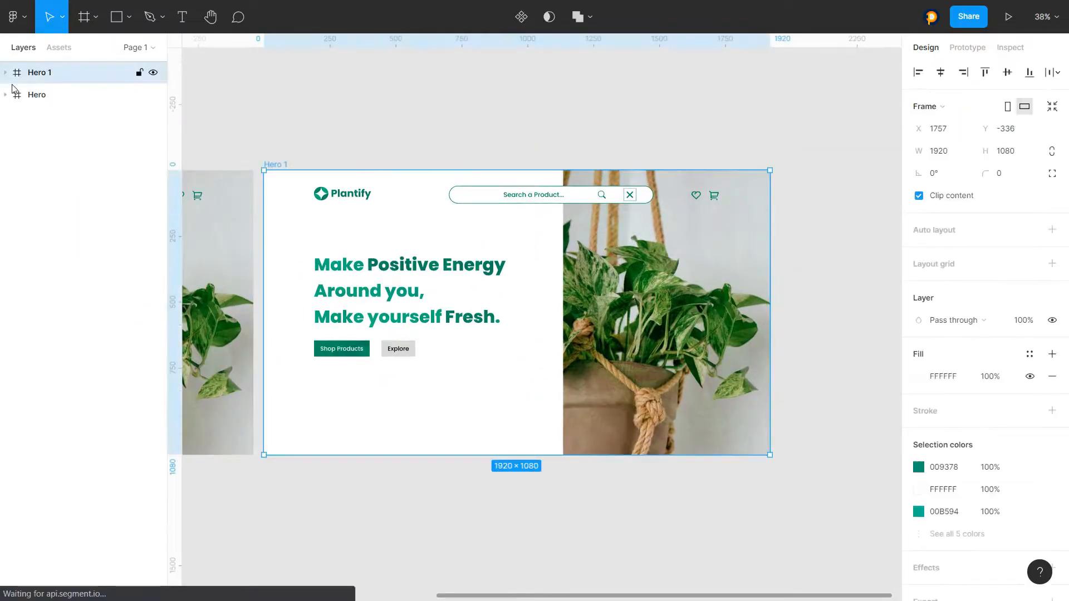
pyautogui.click(6, 73)
pyautogui.click(511, 133)
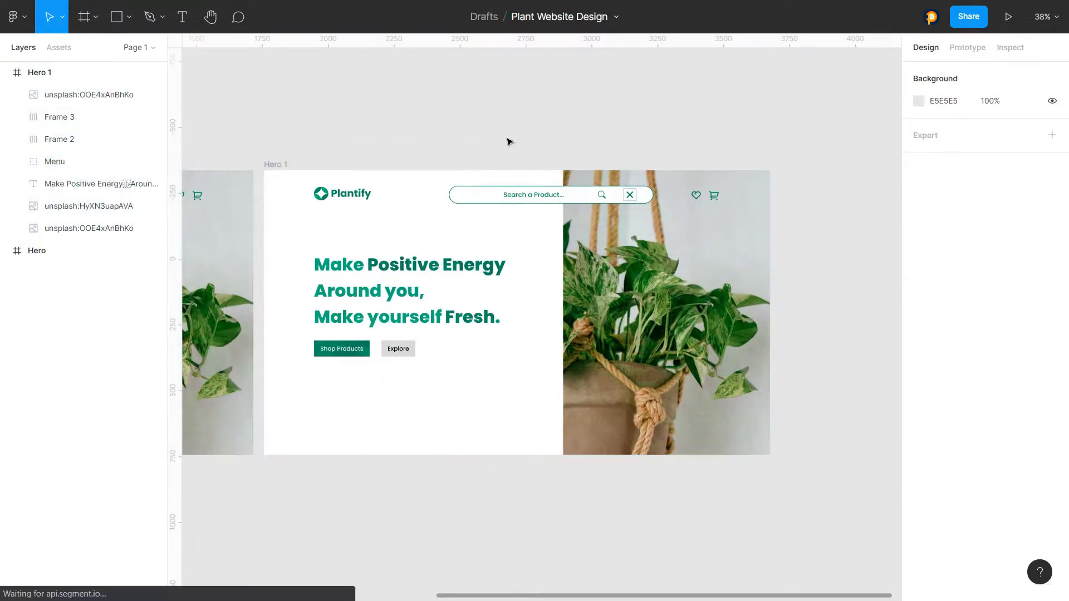
# - Inspect the Hero 1 frame and its Frame 2 button, and expand its Menu group
pyautogui.click(15, 78)
pyautogui.scroll(-3, 527, 170)
pyautogui.scroll(1, 556, 172)
pyautogui.scroll(-2, 583, 174)
pyautogui.scroll(1, 486, 167)
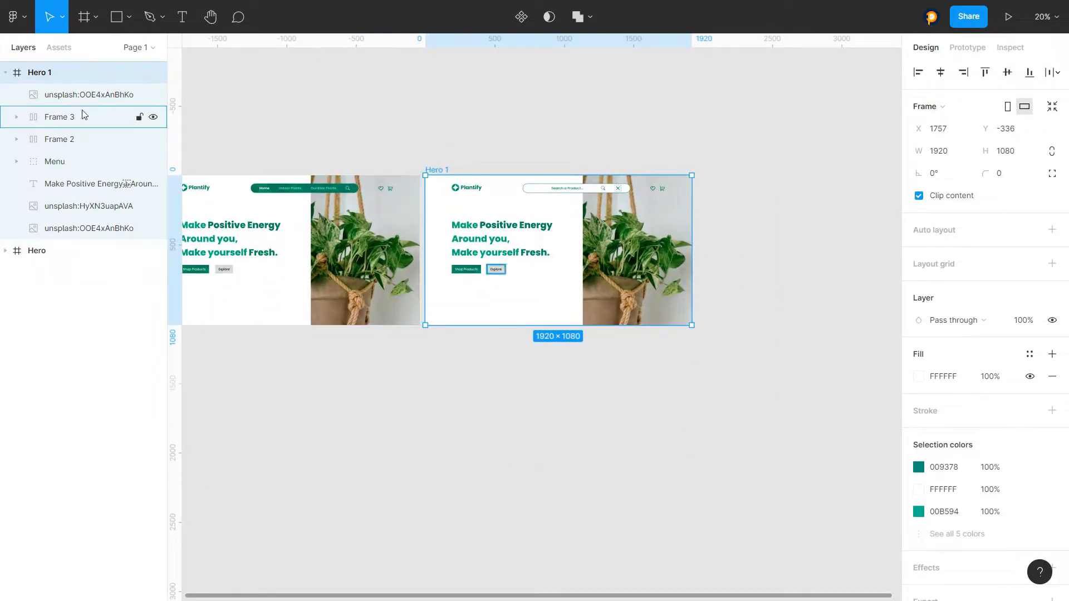
pyautogui.click(60, 141)
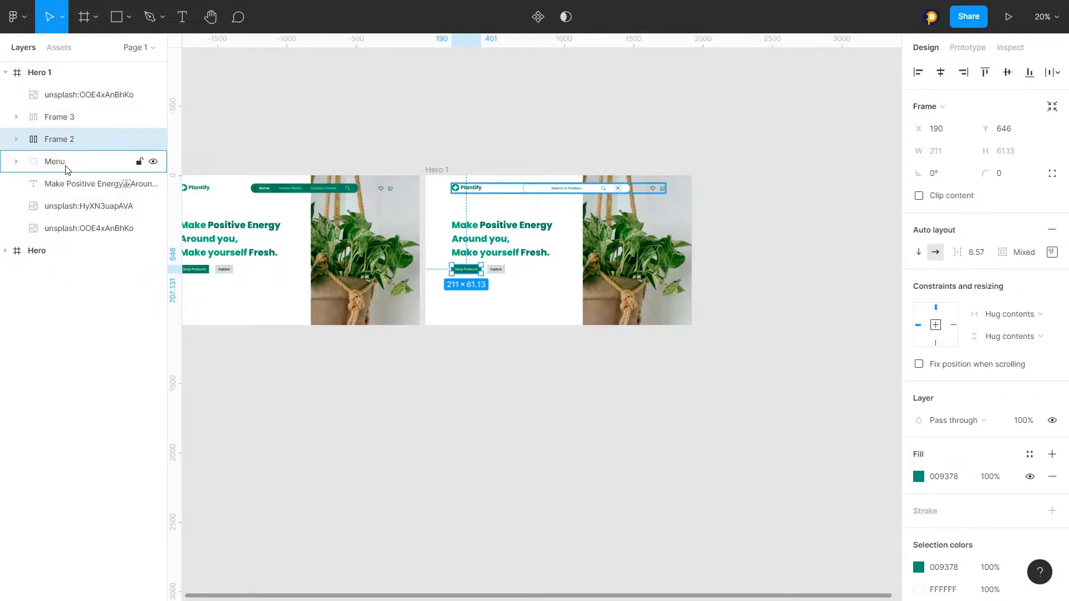
pyautogui.click(61, 162)
pyautogui.click(16, 162)
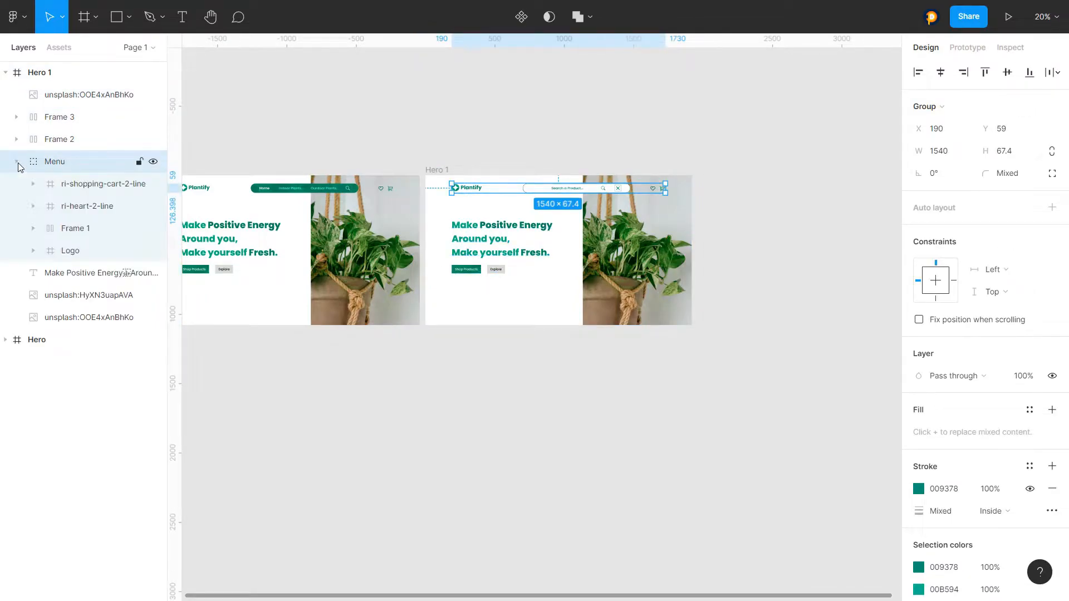
# - Identify the Frame 1 search bar in Hero 1's Menu group by toggling its visibility off and on
pyautogui.click(111, 229)
pyautogui.click(153, 230)
pyautogui.click(153, 230)
pyautogui.click(103, 233)
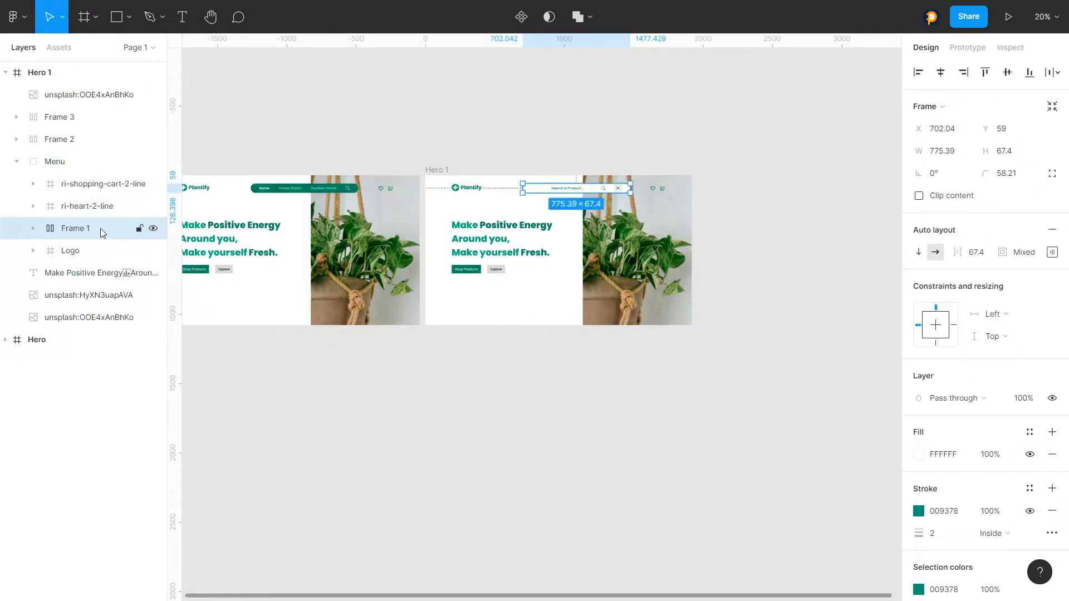
# - Expand the Frame 1 search bar in Hero 1 and inspect its close icon, search icon and placeholder text
pyautogui.scroll(5, 595, 152)
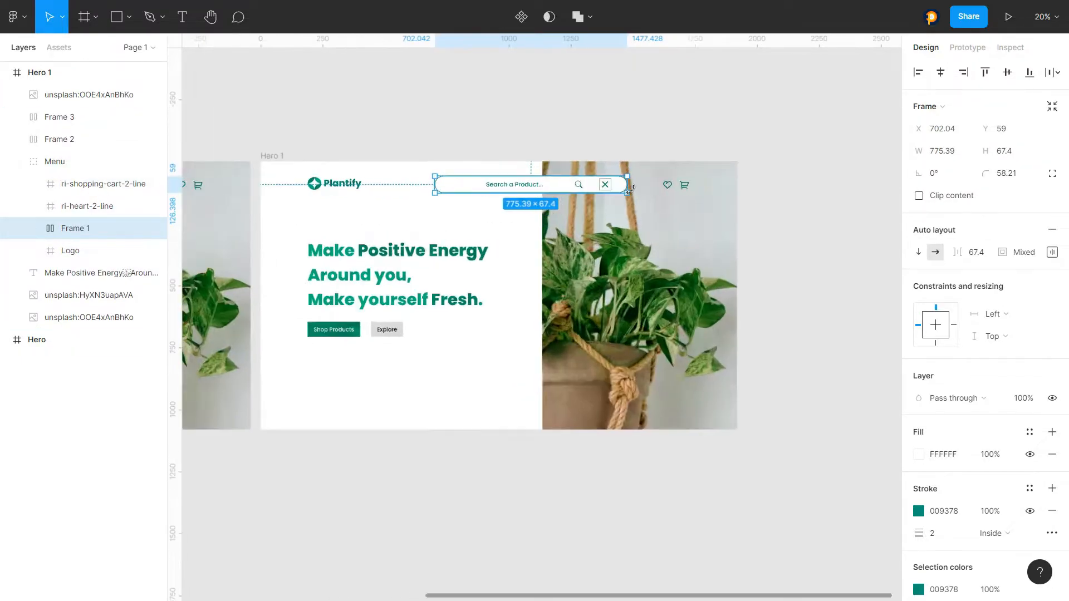
pyautogui.scroll(-3, 550, 183)
pyautogui.click(33, 229)
pyautogui.click(87, 253)
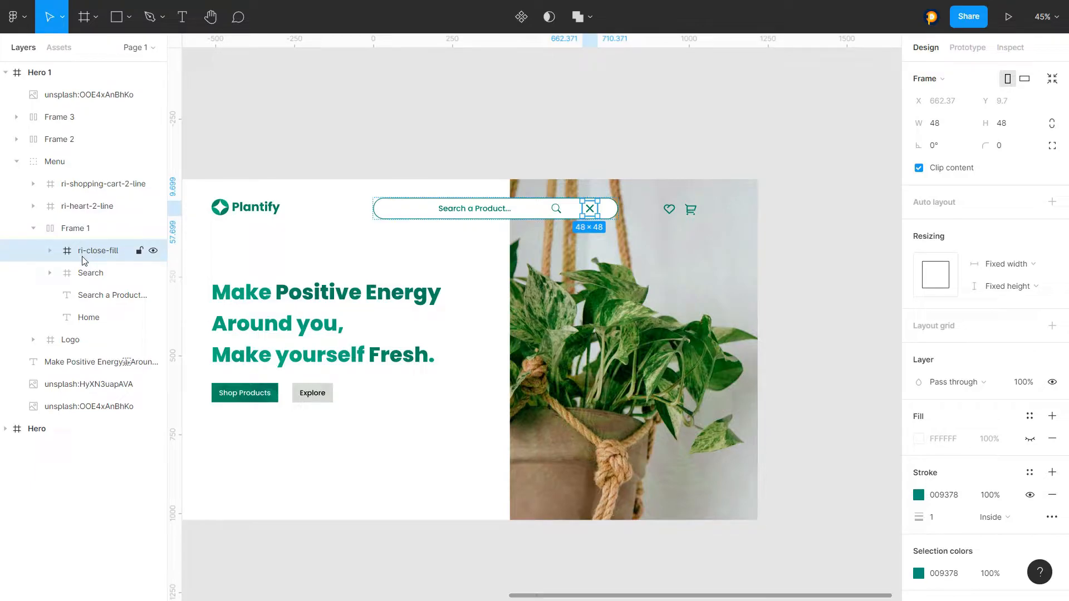
pyautogui.click(89, 276)
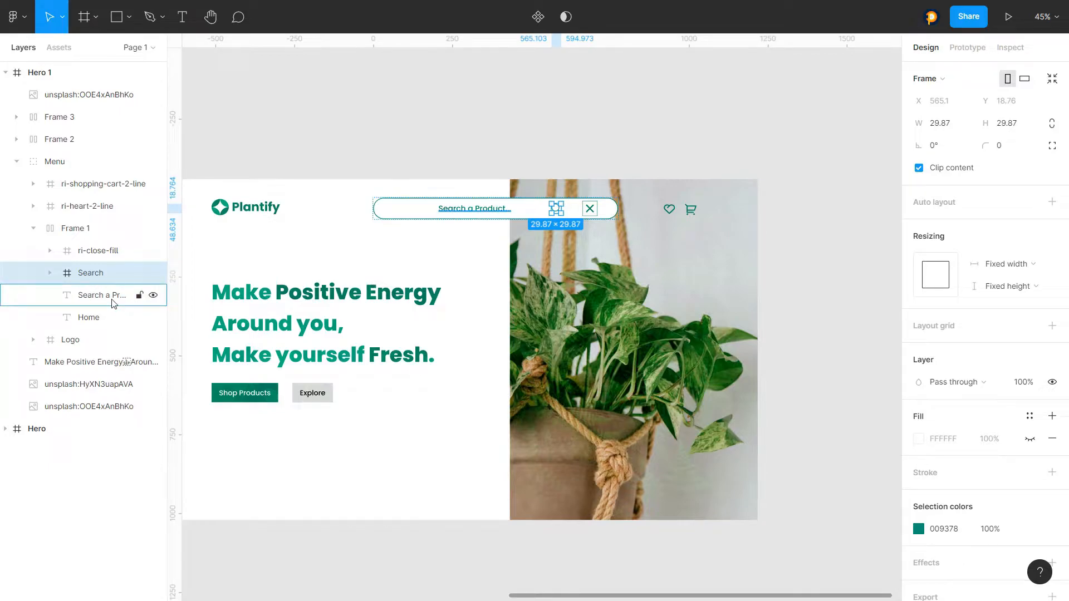
pyautogui.click(104, 299)
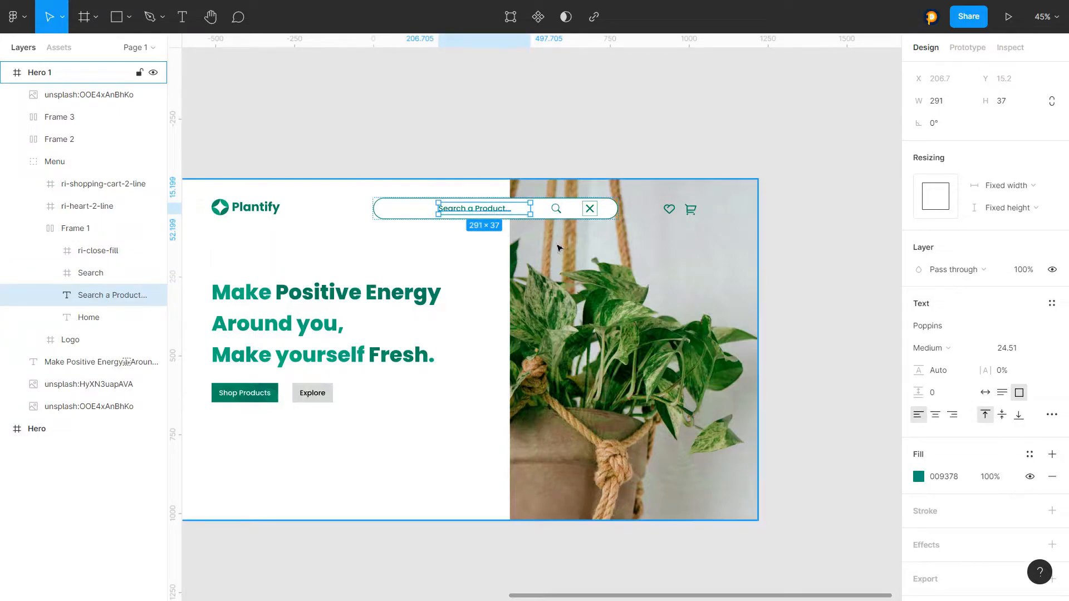
# - Locate the Frame 1 menu bar in the Hero frame's Menu group and expand its layers
pyautogui.scroll(-5, 571, 243)
pyautogui.scroll(4, 319, 203)
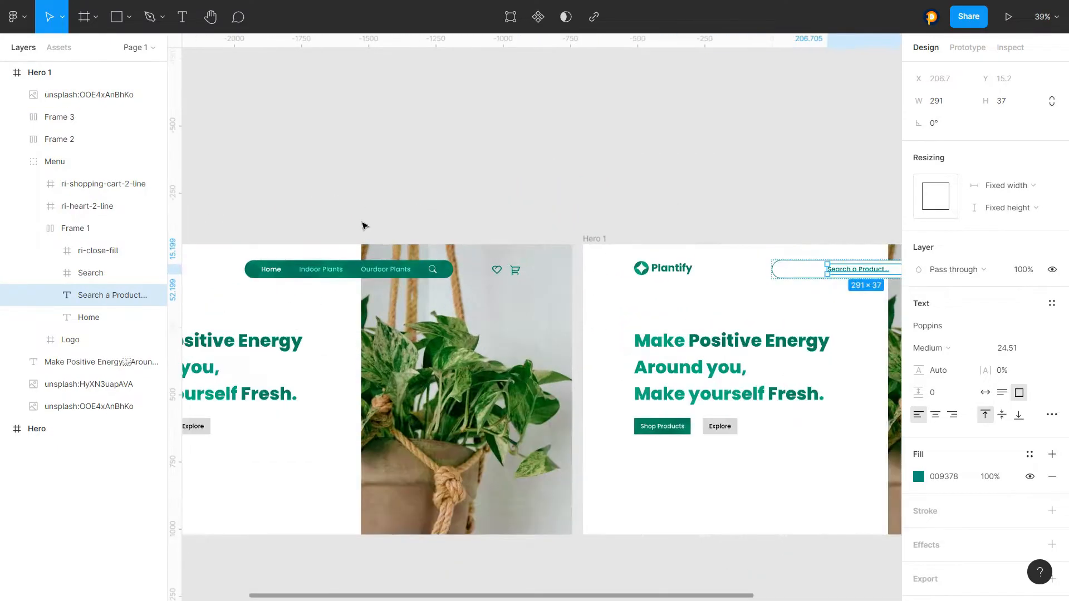
pyautogui.click(450, 208)
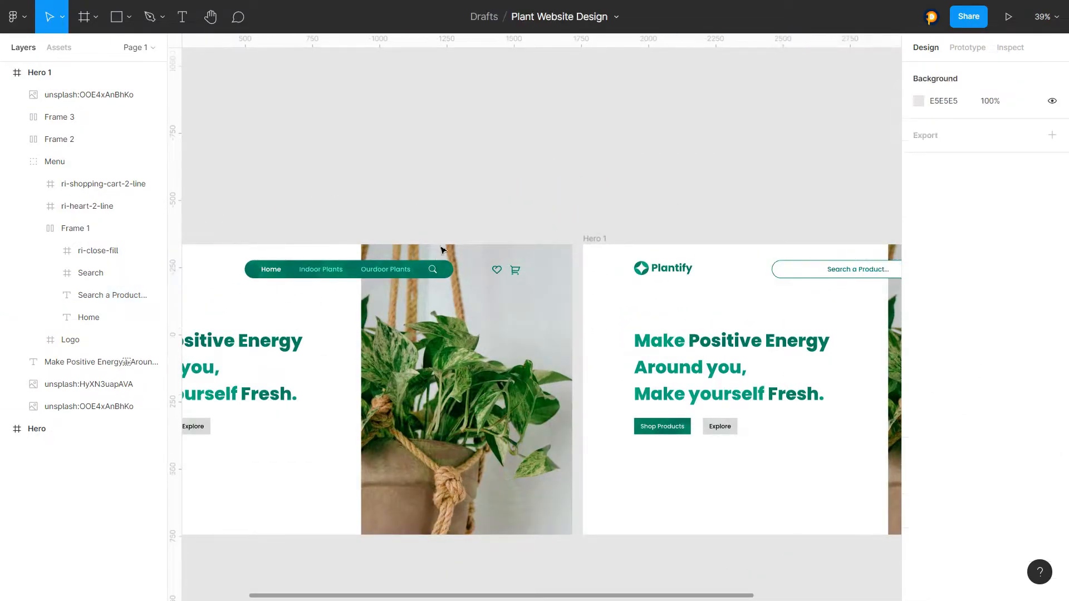
pyautogui.click(434, 271)
pyautogui.click(433, 271)
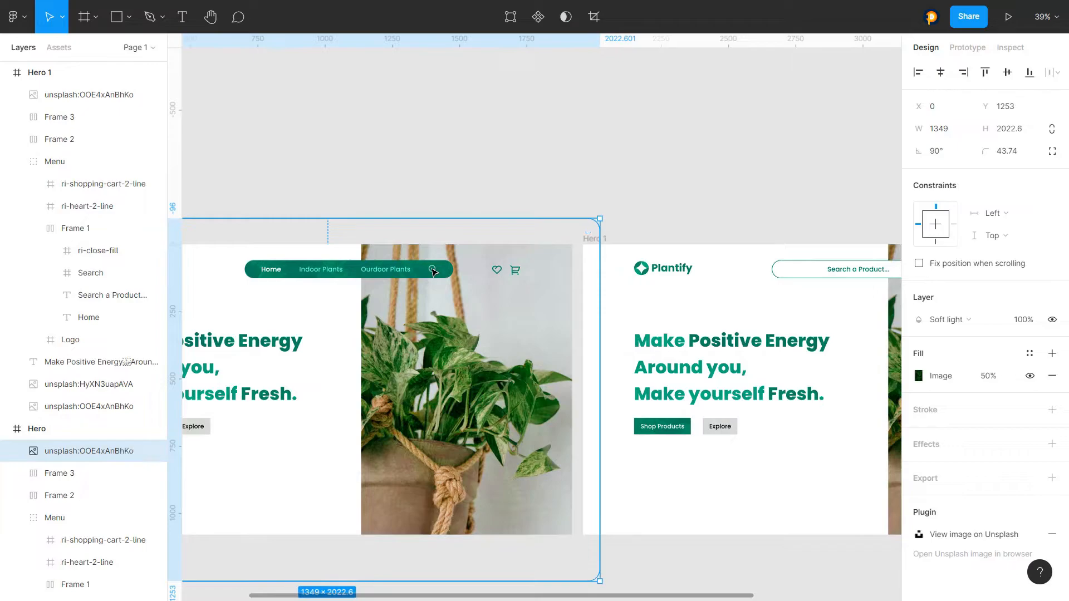
pyautogui.doubleClick(434, 272)
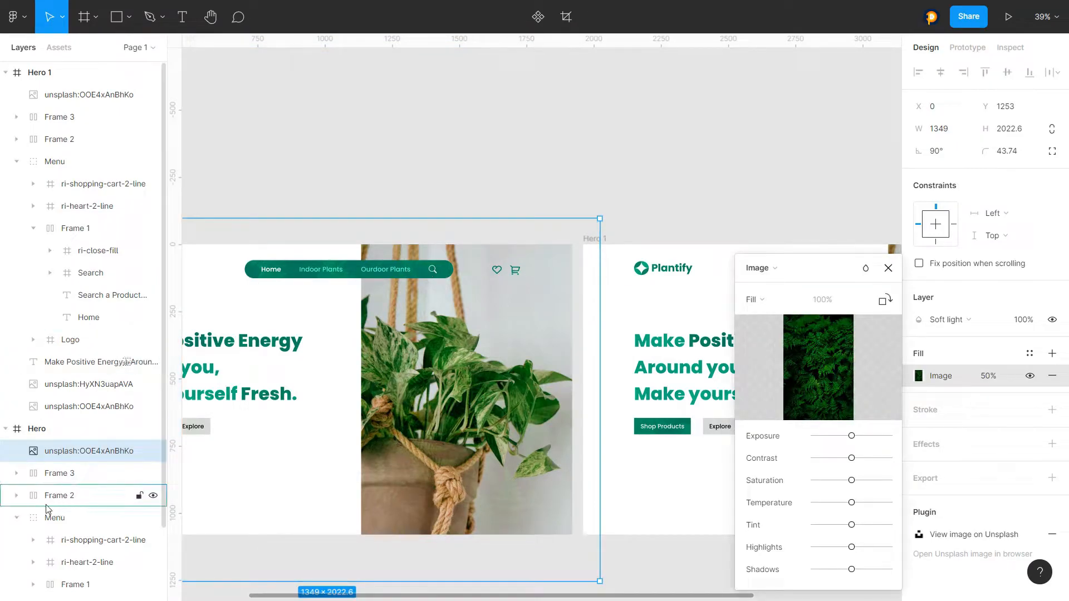
pyautogui.click(25, 539)
pyautogui.scroll(-3, 25, 539)
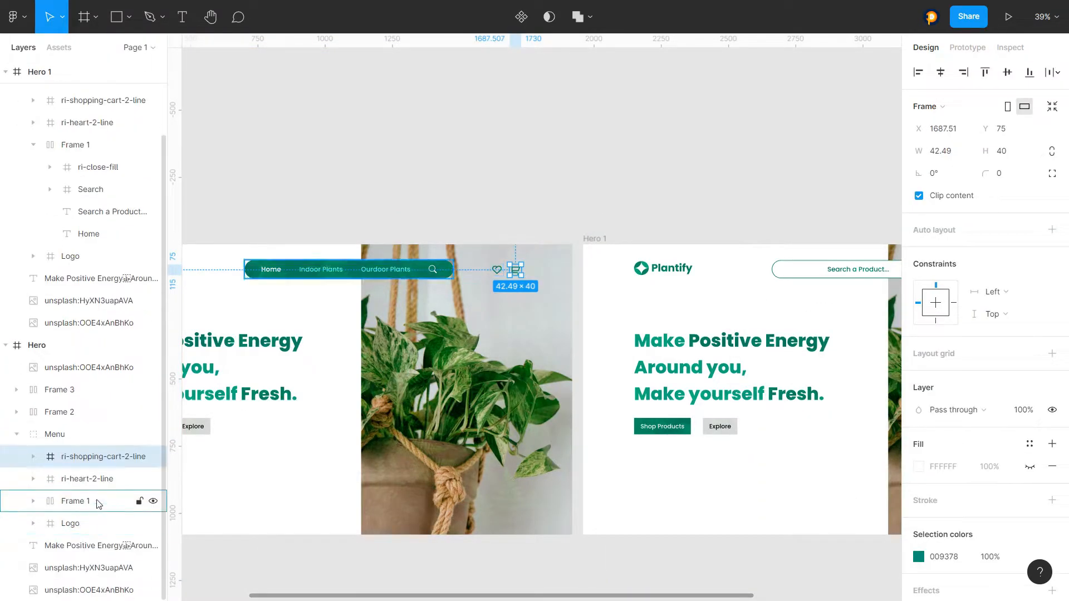
pyautogui.click(23, 506)
pyautogui.click(33, 501)
pyautogui.scroll(-3, 129, 512)
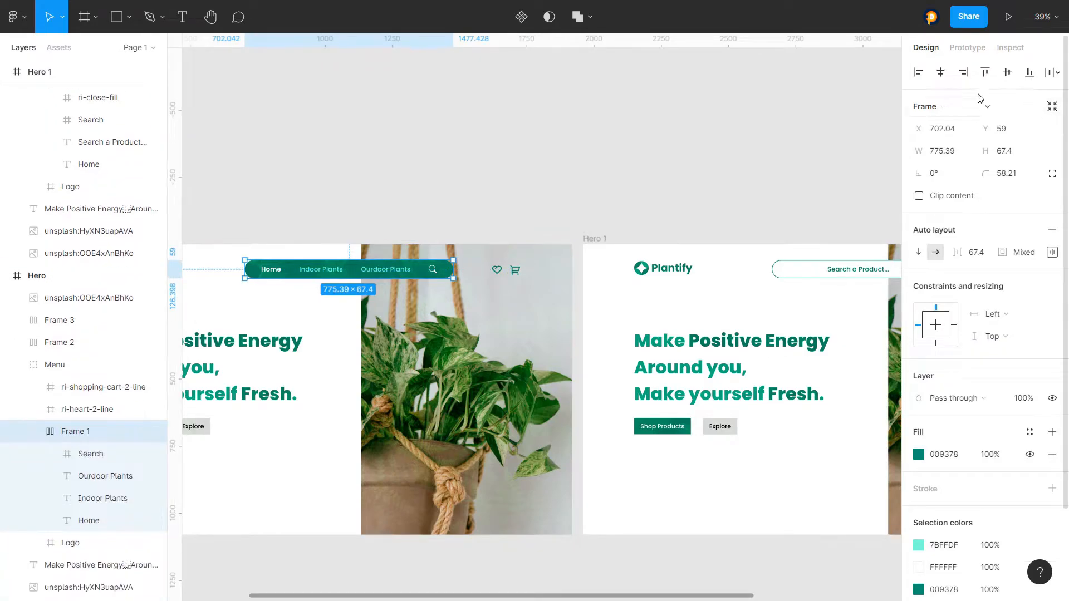
# - Switch to the prototype settings and open the interaction details of the Search icon in Hero's menu bar
pyautogui.click(968, 48)
pyautogui.scroll(-1, 717, 108)
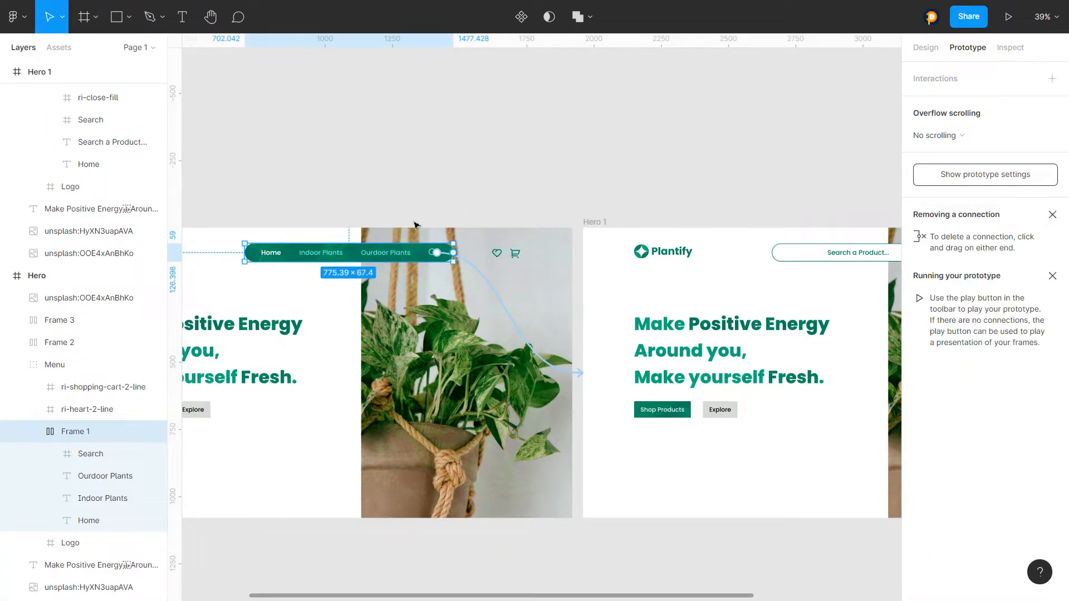
pyautogui.click(103, 454)
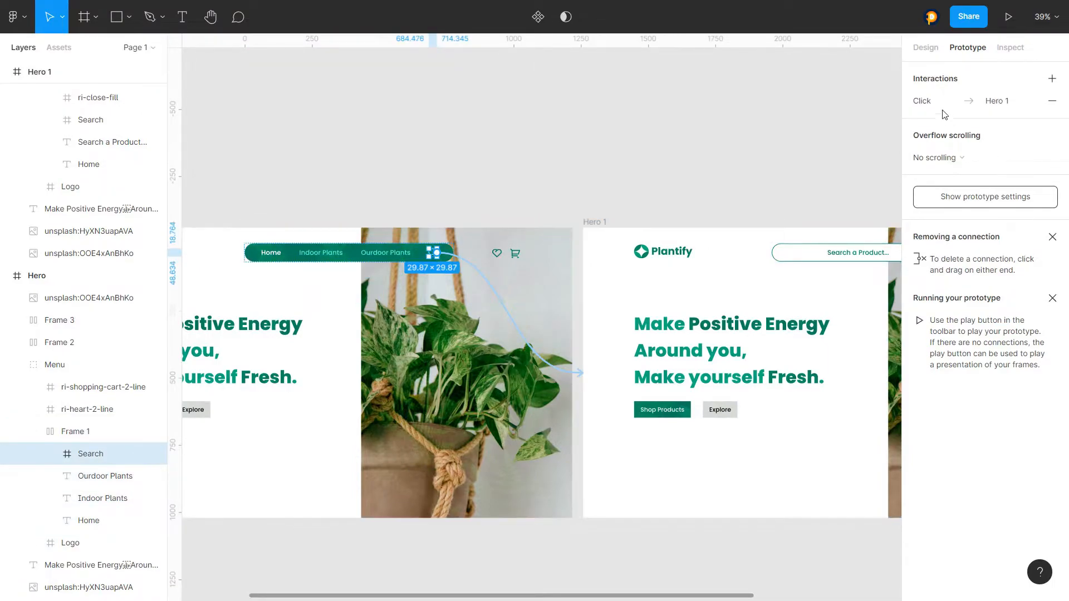
pyautogui.click(924, 102)
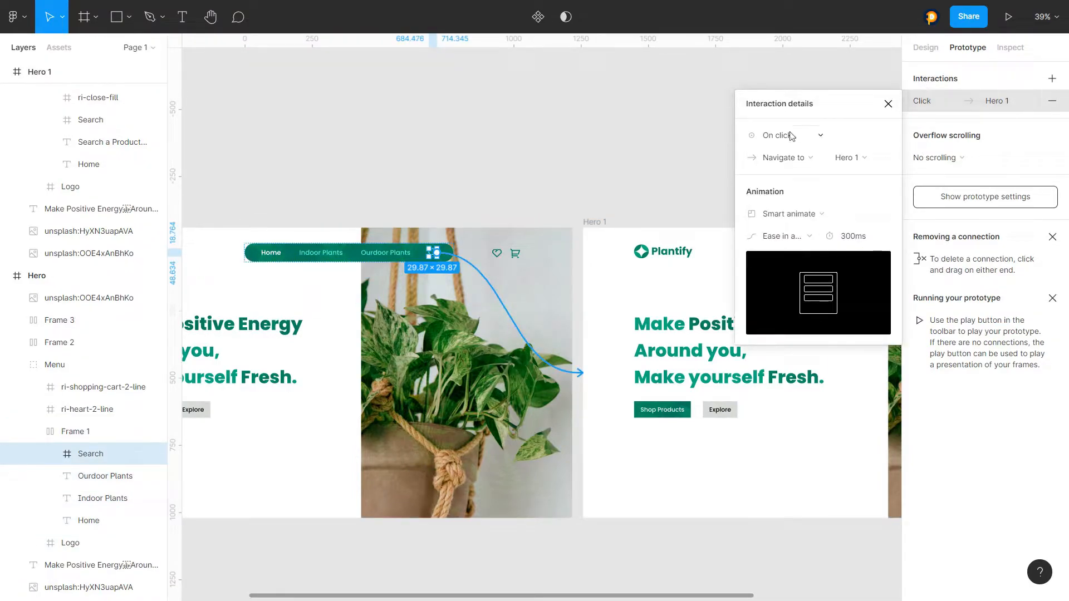
# - Review the trigger, action and destination frame set for the Hero Search icon's interaction
pyautogui.click(807, 139)
pyautogui.click(809, 137)
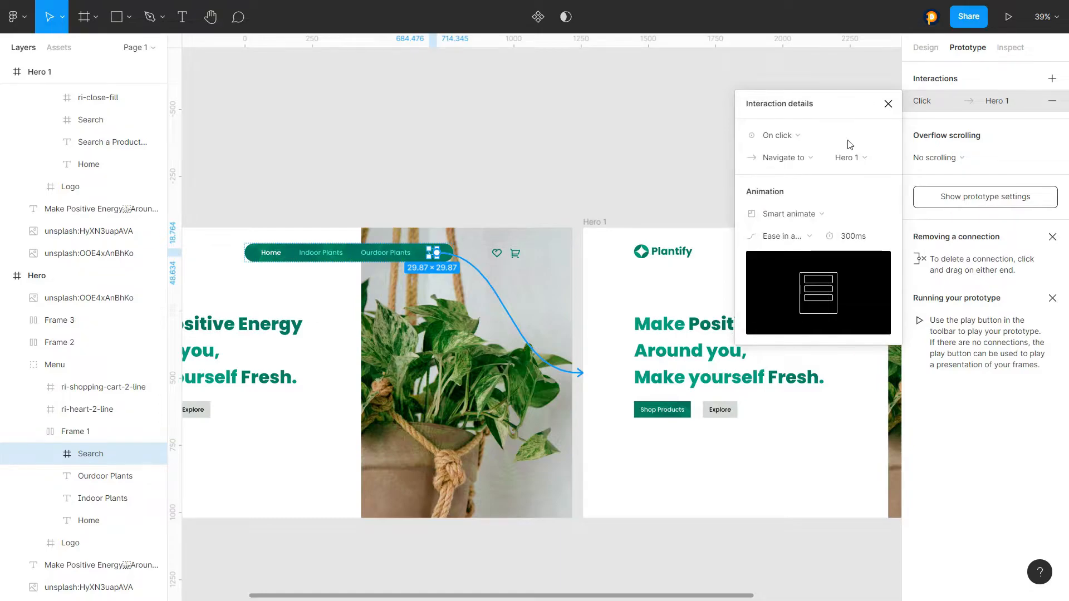
pyautogui.click(796, 159)
pyautogui.click(823, 158)
pyautogui.click(849, 159)
pyautogui.click(849, 159)
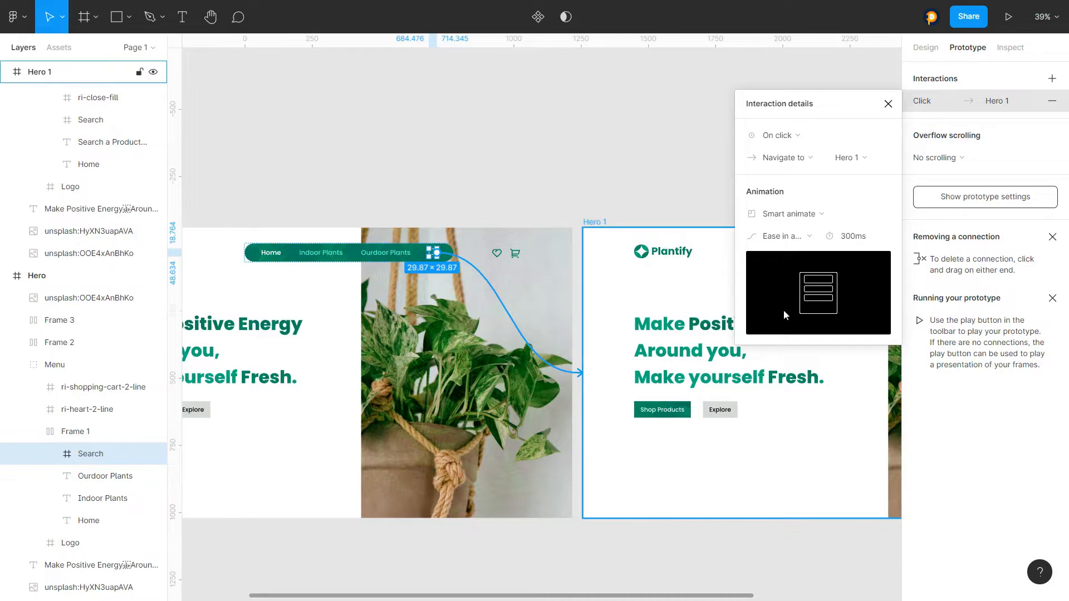
# - Review the animation type and easing options of the Hero Search icon's interaction, keeping Smart animate and Ease in and out
pyautogui.click(791, 216)
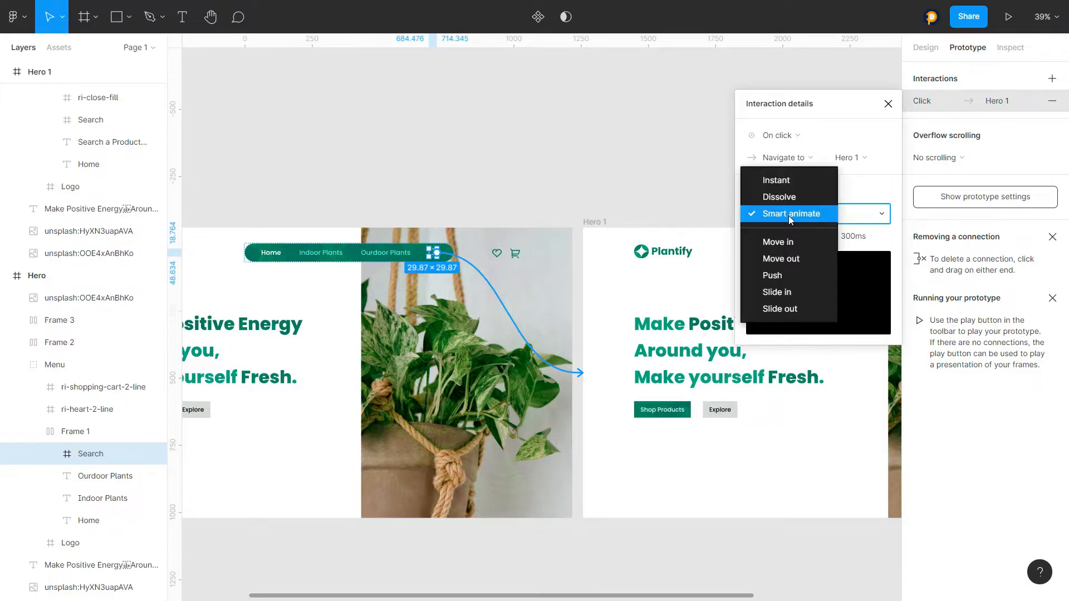
pyautogui.click(793, 214)
pyautogui.click(786, 237)
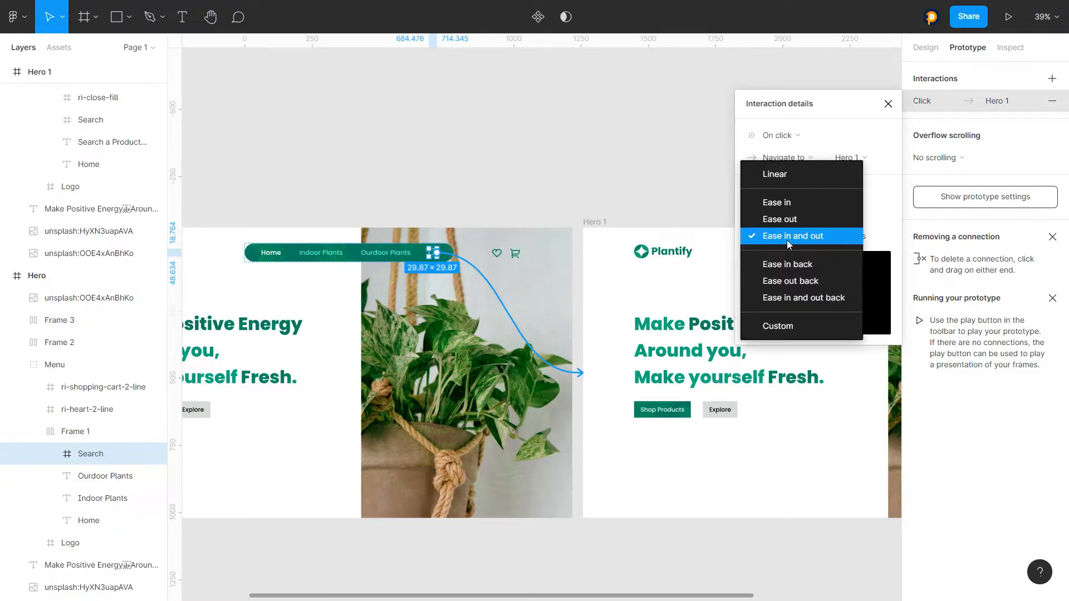
pyautogui.click(846, 236)
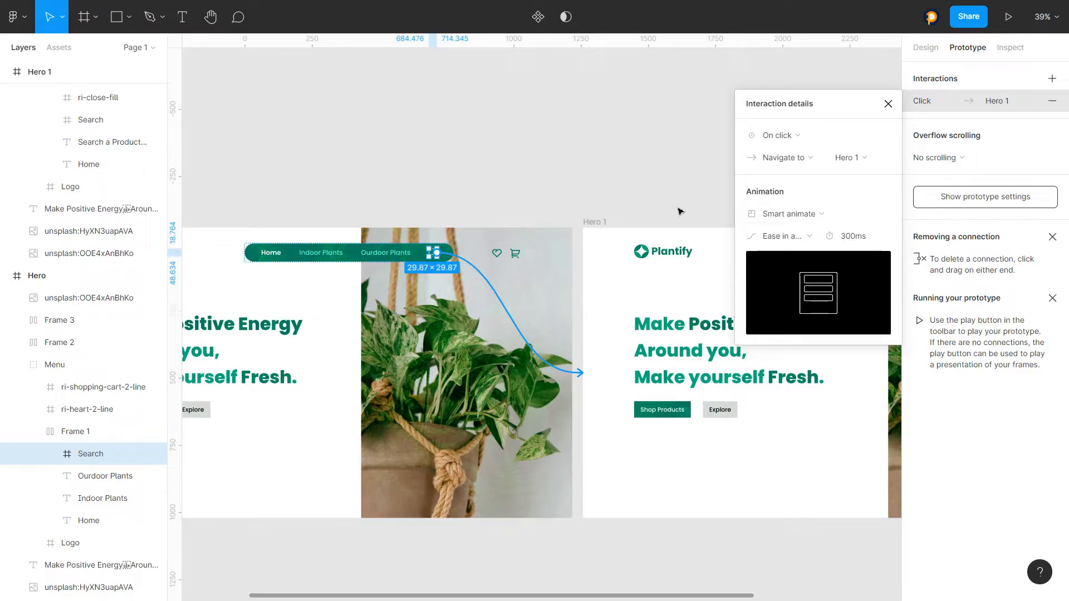
# - Examine the prototype connection from Hero's Search icon to the Hero 1 frame and its search bar
pyautogui.scroll(-5, 367, 212)
pyautogui.scroll(4, 466, 203)
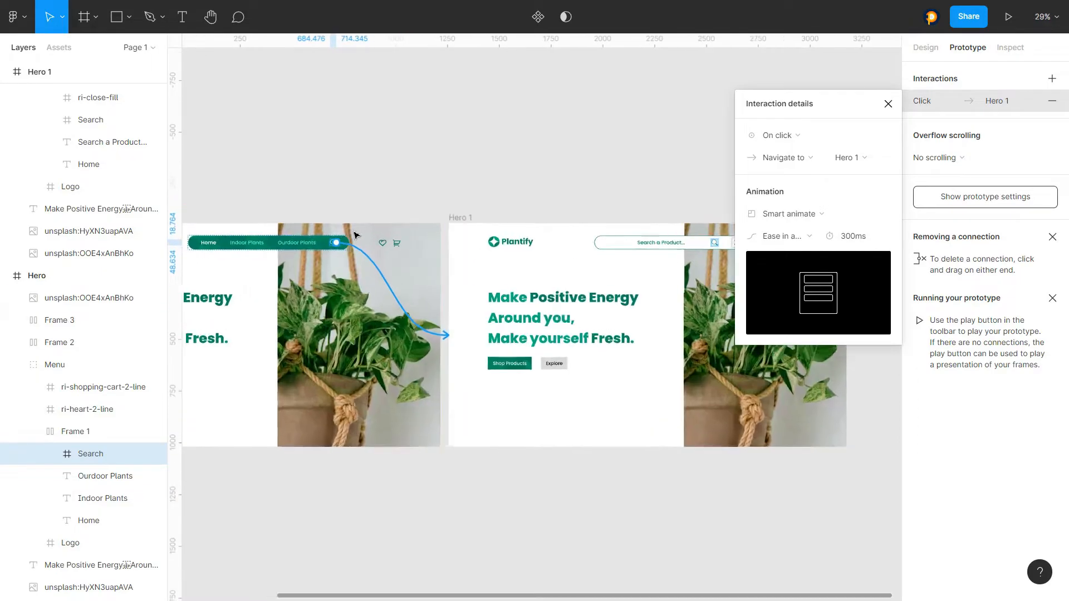
pyautogui.scroll(4, 334, 242)
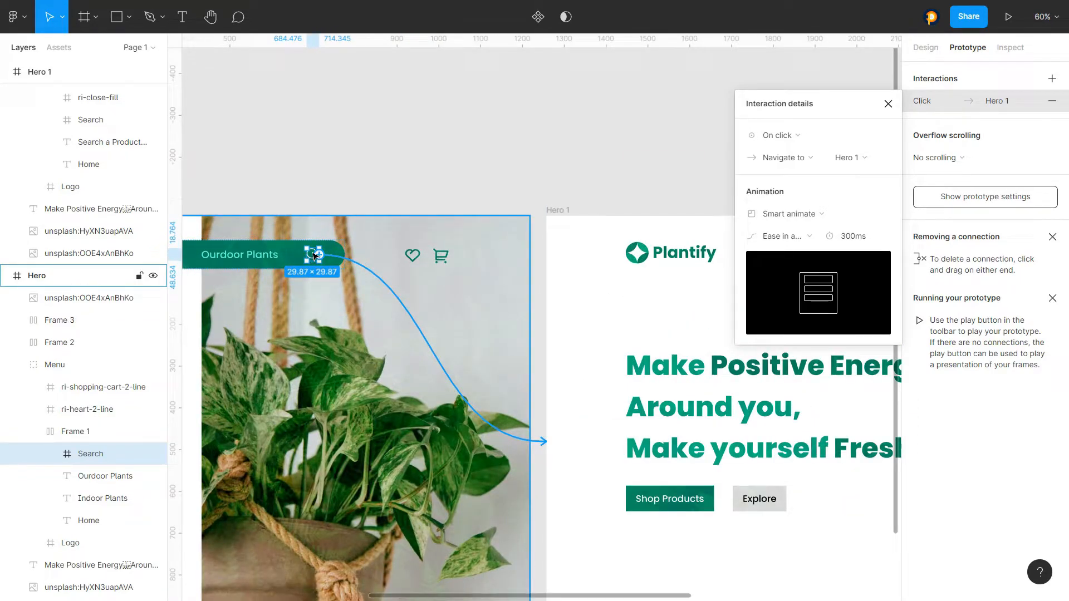
pyautogui.scroll(-6, 314, 254)
pyautogui.scroll(1, 660, 267)
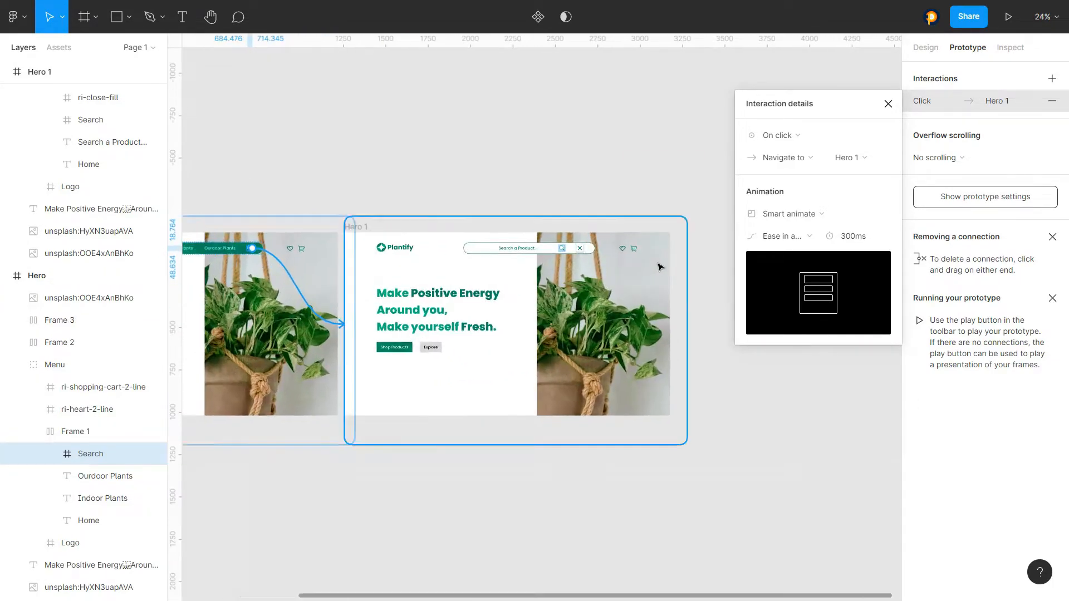
pyautogui.scroll(1, 659, 267)
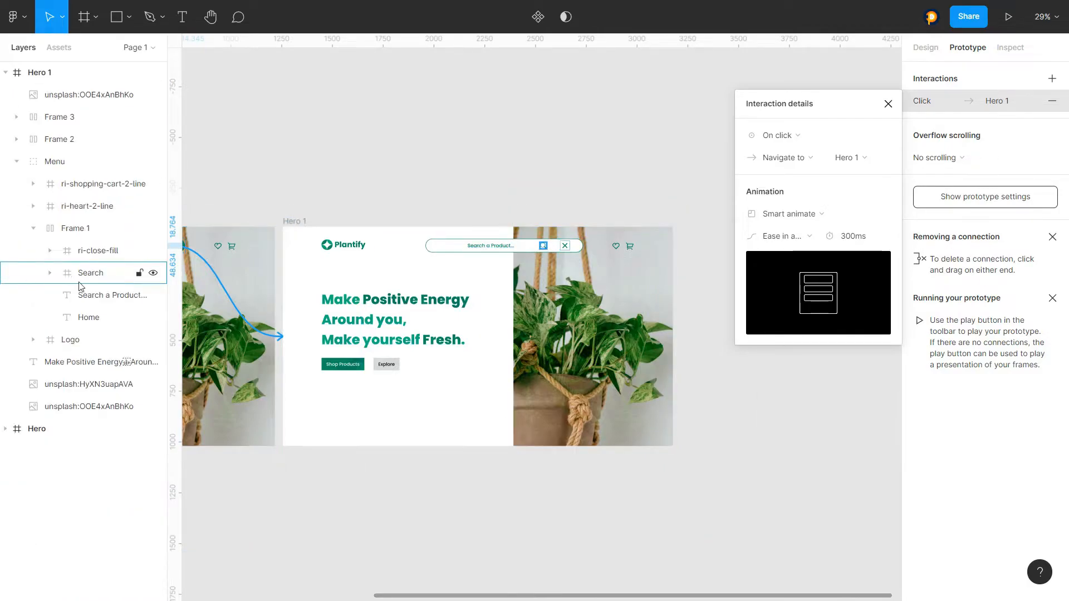
pyautogui.scroll(-2, 291, 298)
pyautogui.scroll(1, 480, 279)
pyautogui.scroll(-1, 302, 285)
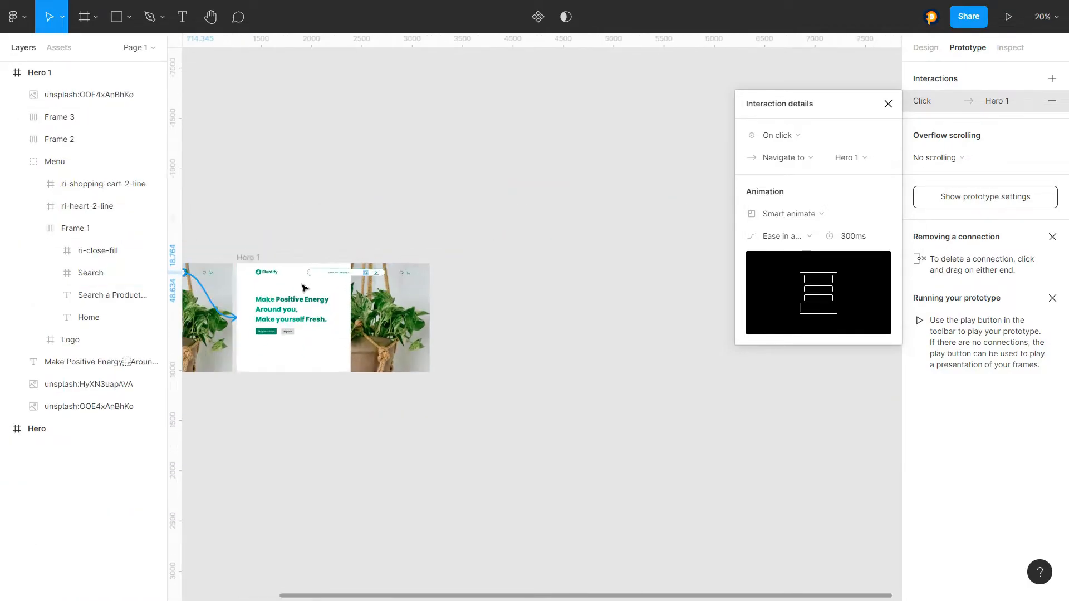
pyautogui.scroll(2, 304, 287)
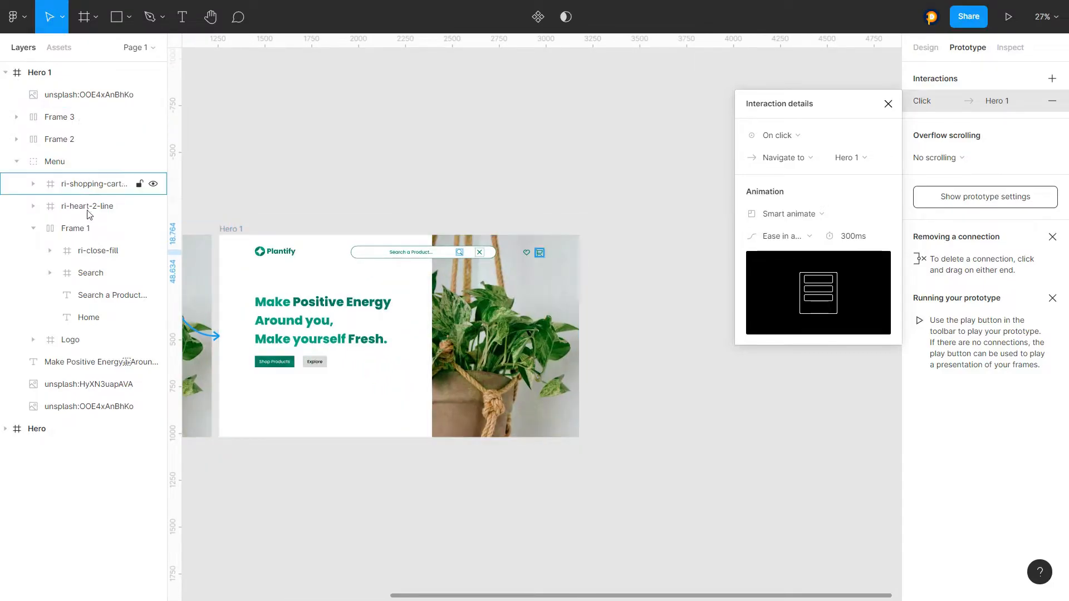
# - Inspect Hero 1's Frame 1 search bar and open the interaction details of its ri-close-fill icon
pyautogui.click(74, 230)
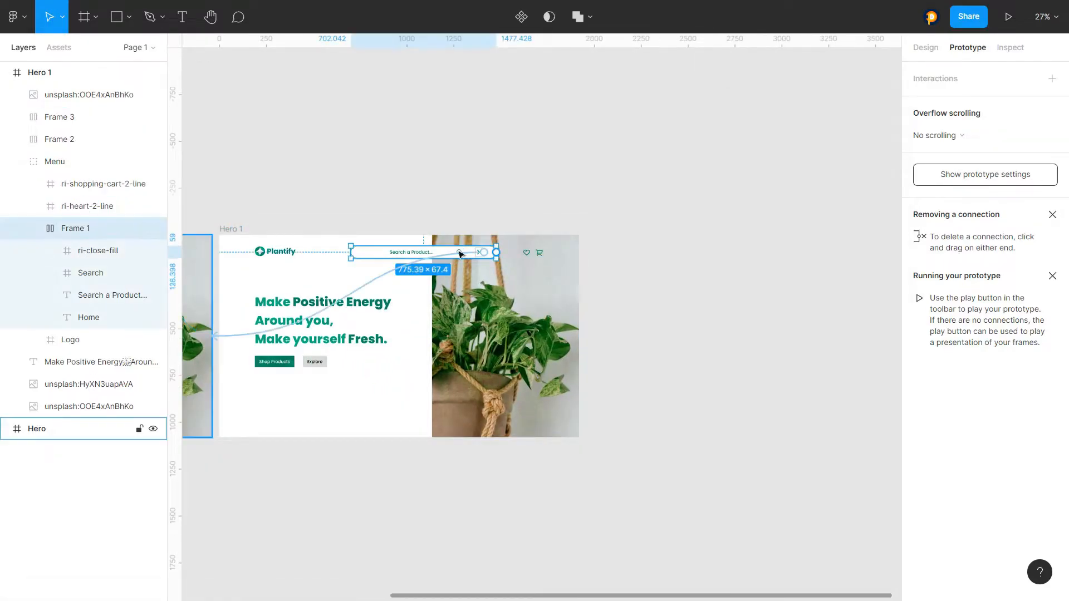
pyautogui.scroll(2, 475, 247)
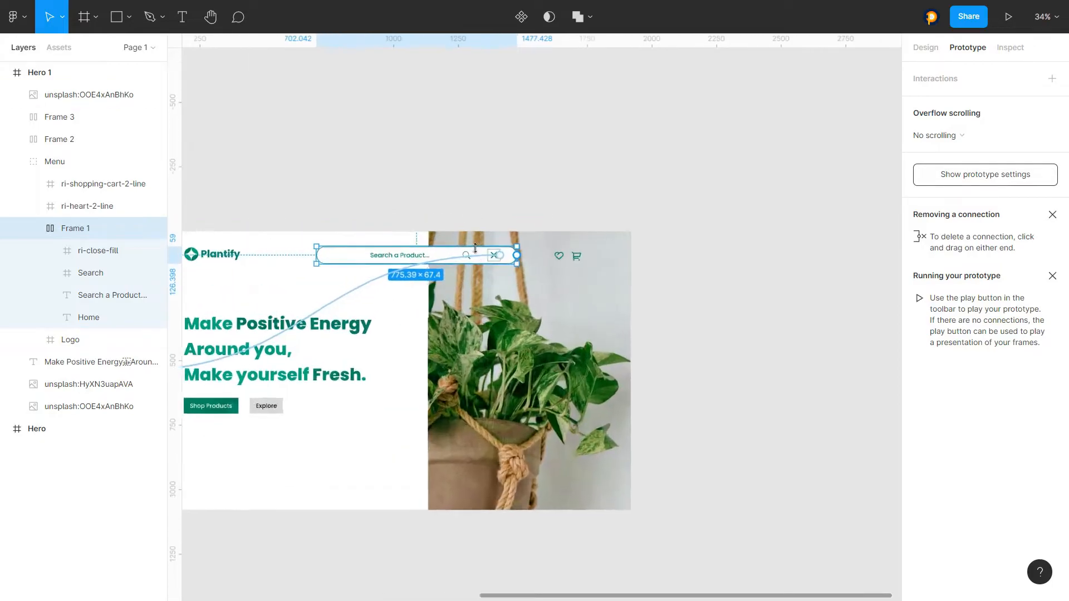
pyautogui.scroll(2, 475, 248)
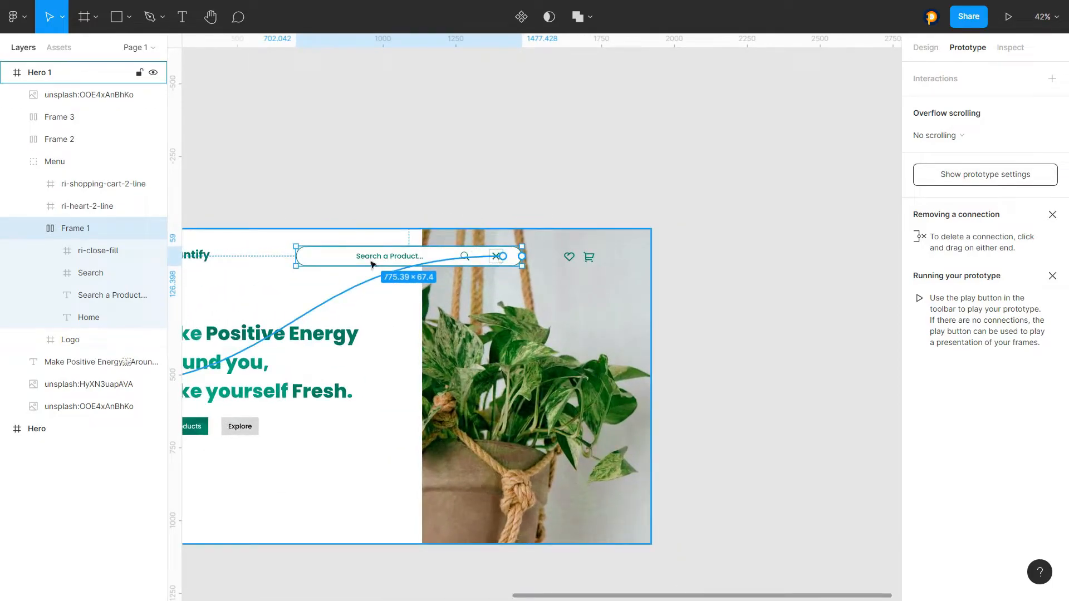
pyautogui.click(61, 255)
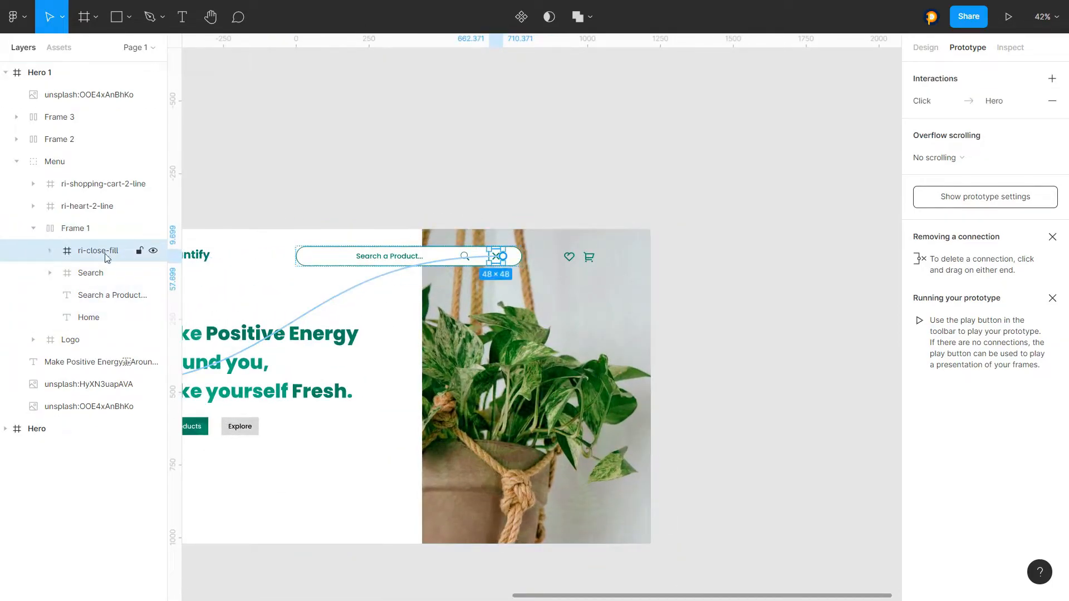
pyautogui.click(929, 104)
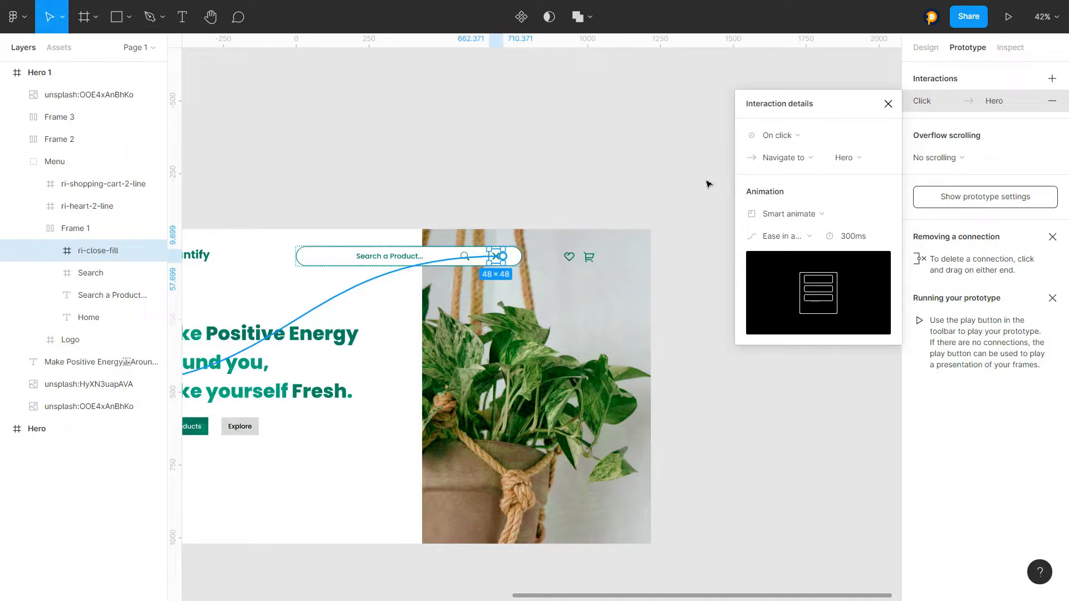
# - Compare the prototype interactions of the Search and ri-close-fill icons in Hero 1's search bar
pyautogui.scroll(2, 516, 293)
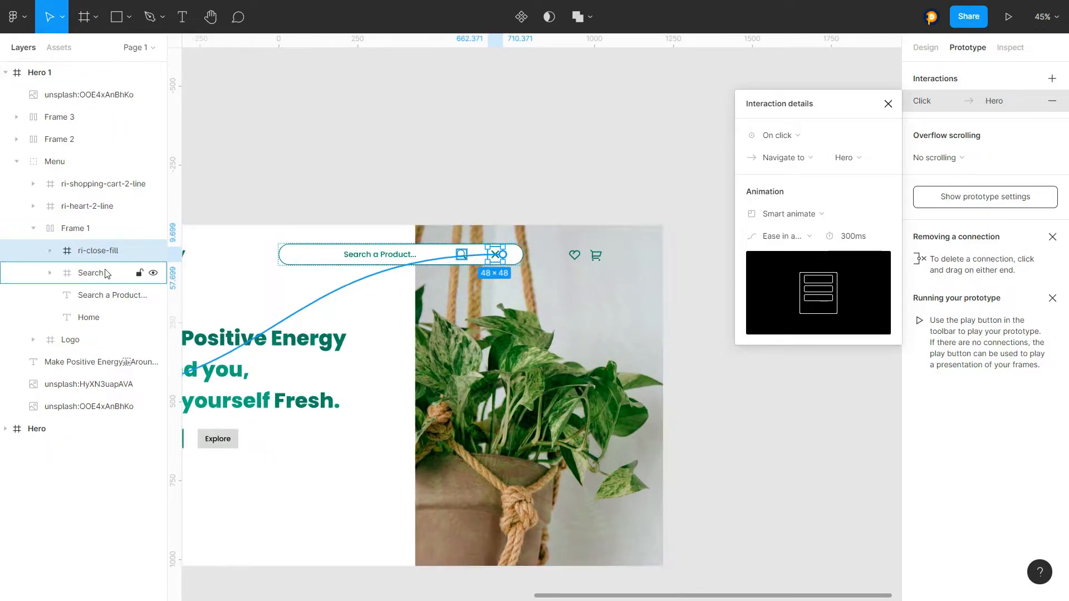
pyautogui.click(59, 277)
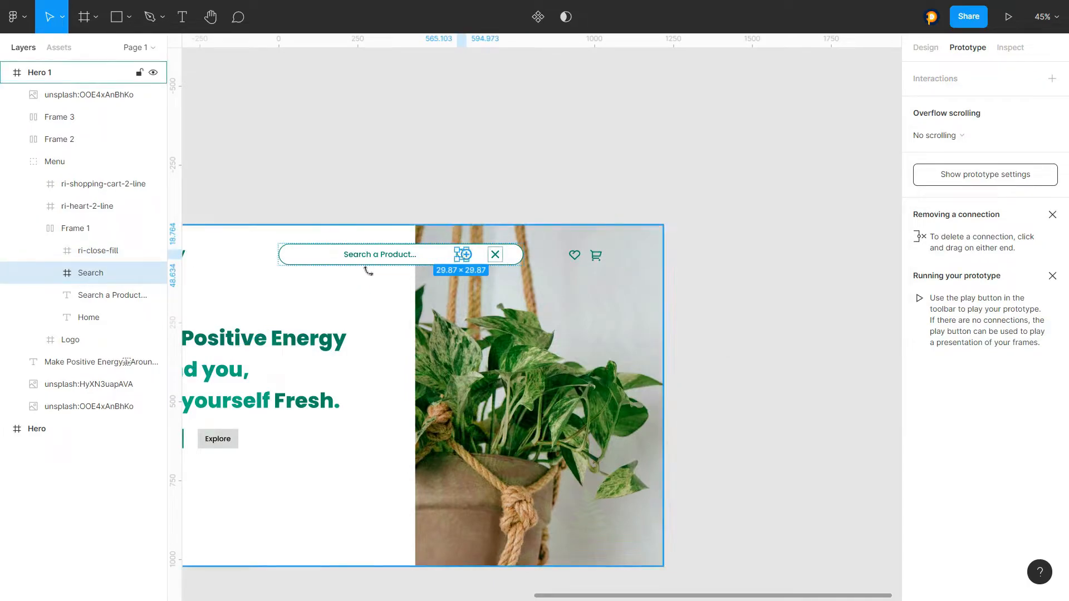
pyautogui.click(107, 254)
pyautogui.scroll(-5, 602, 262)
pyautogui.scroll(3, 592, 261)
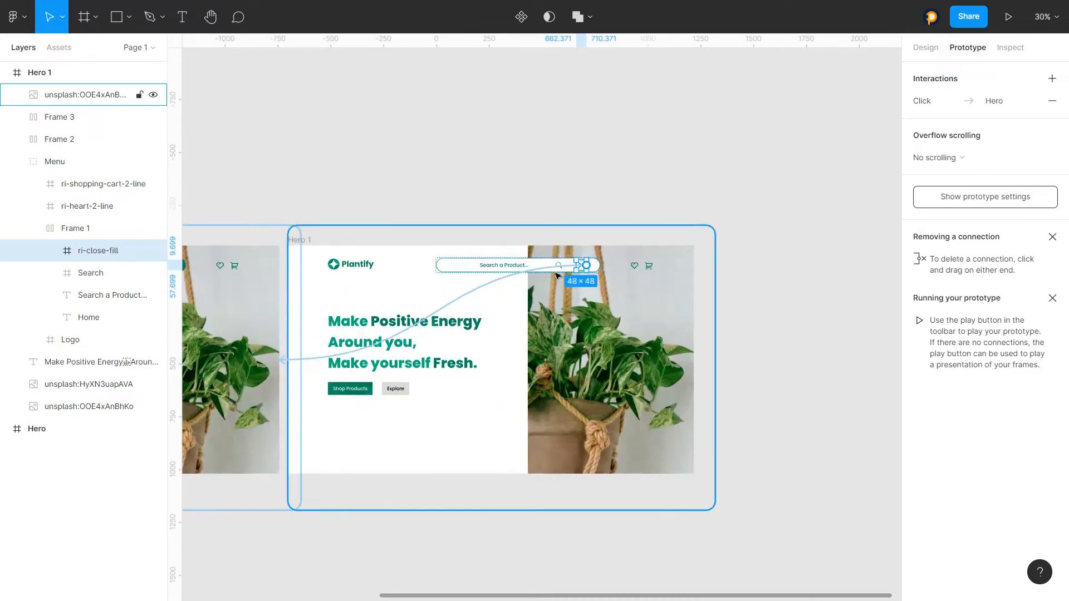
pyautogui.click(102, 274)
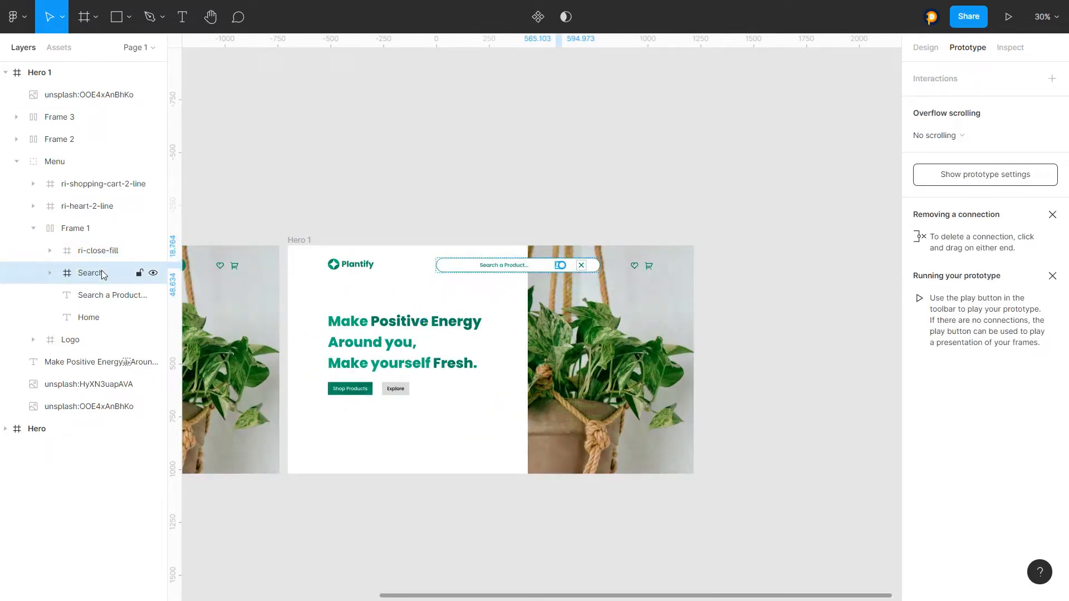
pyautogui.click(95, 255)
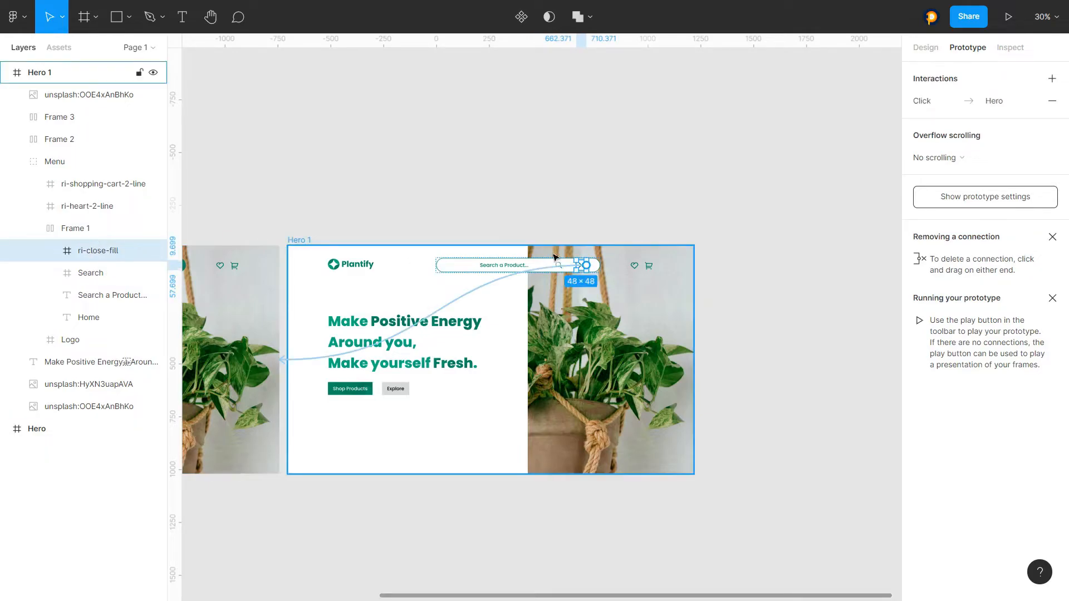
pyautogui.scroll(5, 583, 267)
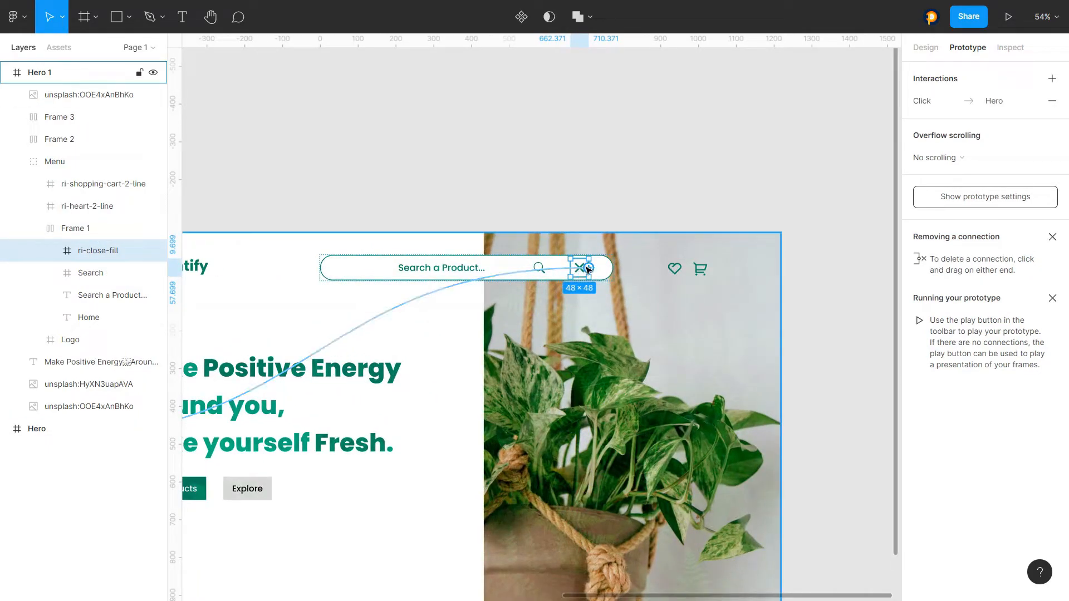
# - Examine the two prototype connections running between the Hero and Hero 1 frames
pyautogui.scroll(-5, 583, 269)
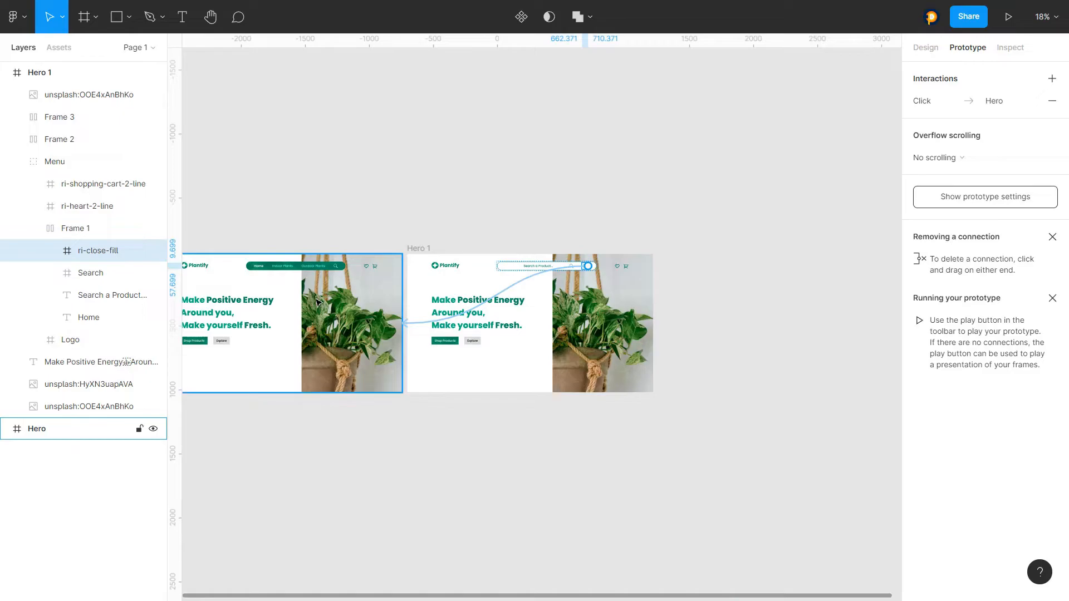
pyautogui.scroll(-2, 392, 305)
pyautogui.scroll(3, 351, 288)
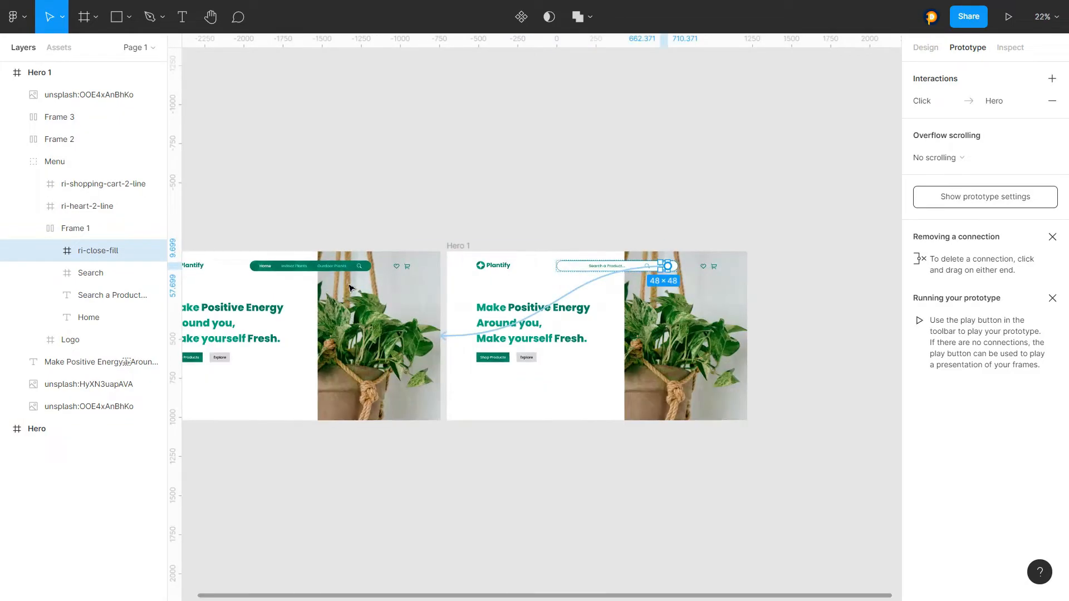
pyautogui.click(478, 218)
pyautogui.scroll(-3, 467, 226)
pyautogui.scroll(2, 463, 232)
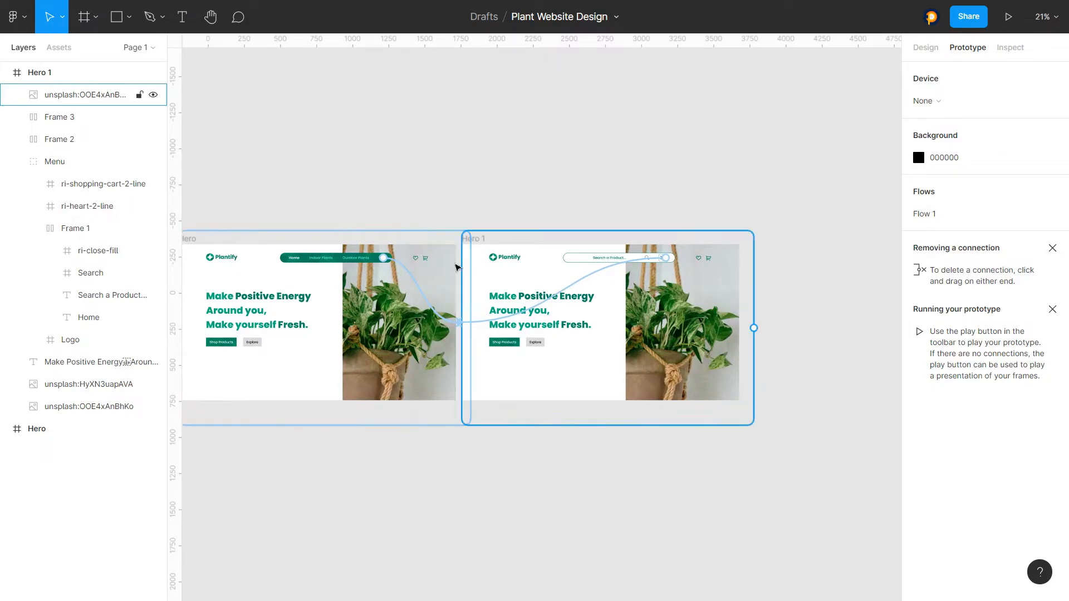
pyautogui.scroll(4, 316, 287)
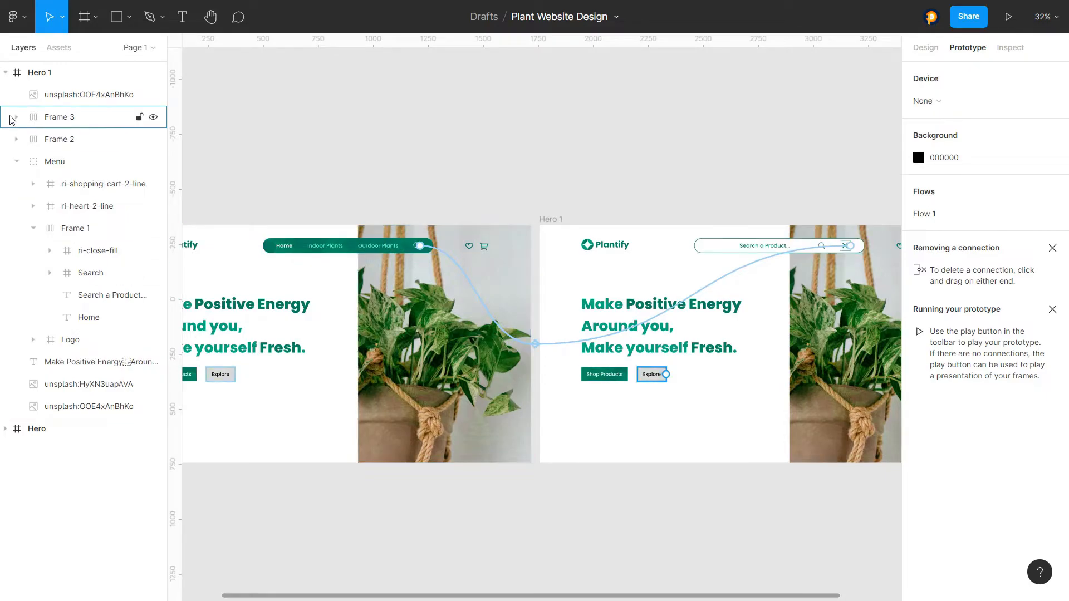
# - Expand the Hero frame's layers and inspect its Frame 1 menu with the Ourdoor Plants and Indoor Plants text layers
pyautogui.click(11, 431)
pyautogui.scroll(-5, 90, 470)
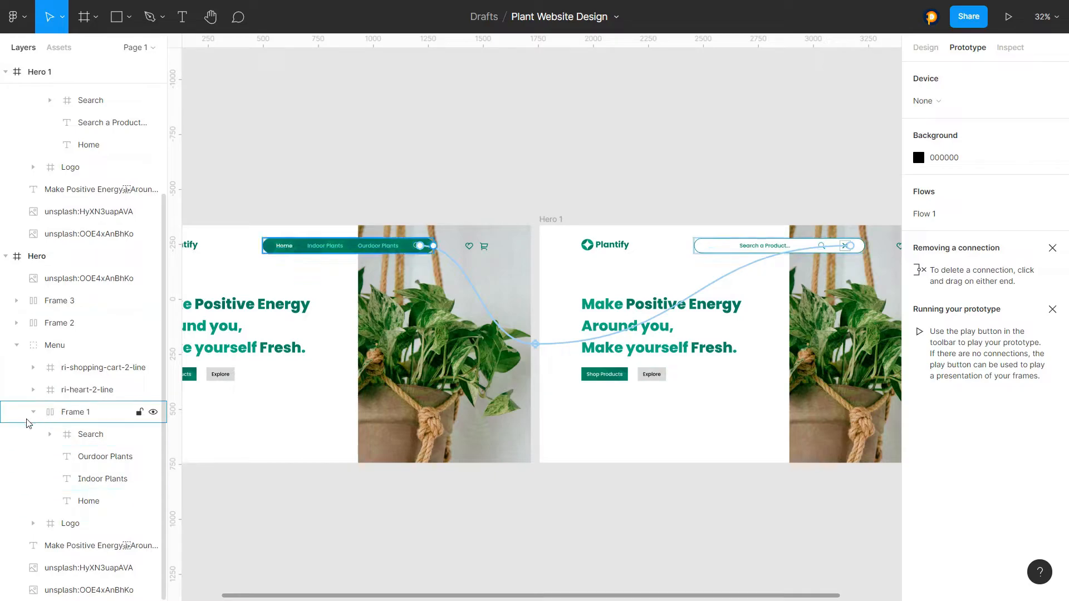
pyautogui.click(49, 435)
pyautogui.click(49, 434)
pyautogui.click(31, 413)
pyautogui.click(60, 414)
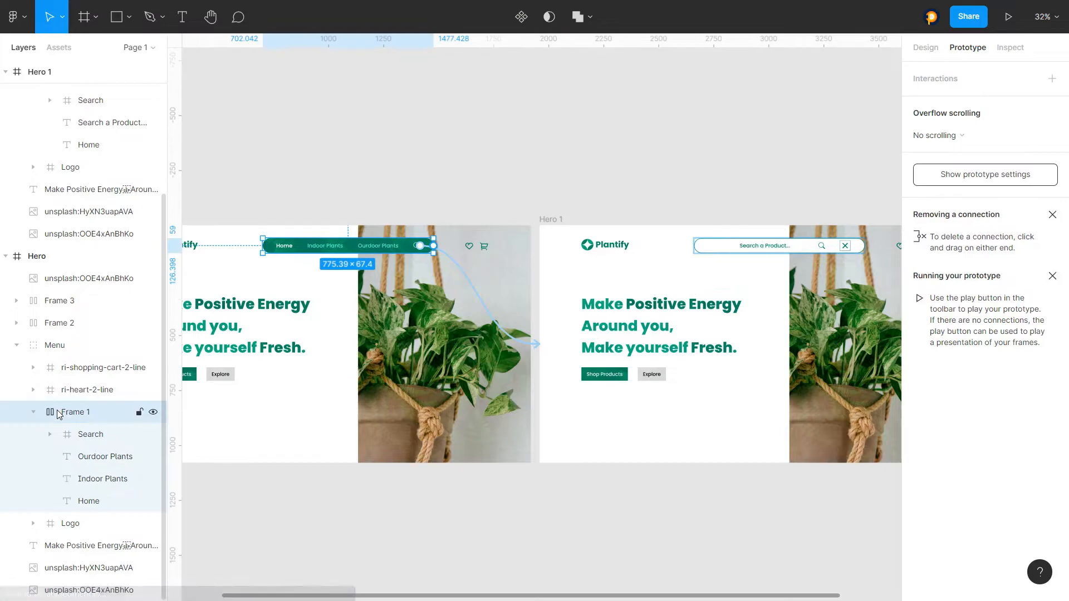
pyautogui.click(103, 457)
pyautogui.keyDown('shift'); pyautogui.click(102, 480); pyautogui.keyUp('shift')
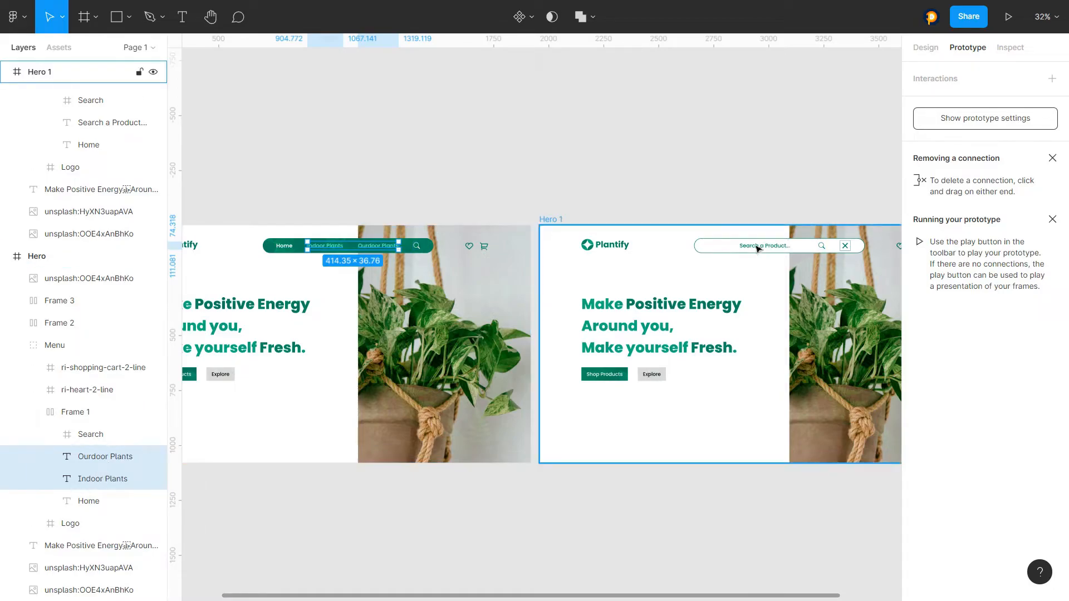
# - Locate the Home text layer in Hero 1's Frame 1 by switching its visibility off and on
pyautogui.scroll(3, 88, 199)
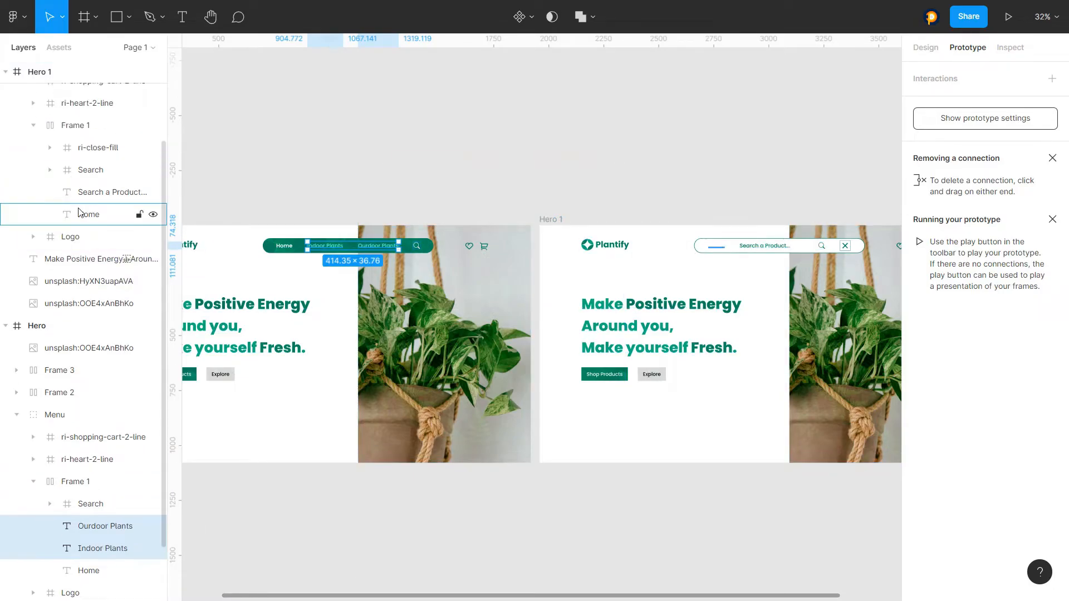
pyautogui.click(77, 214)
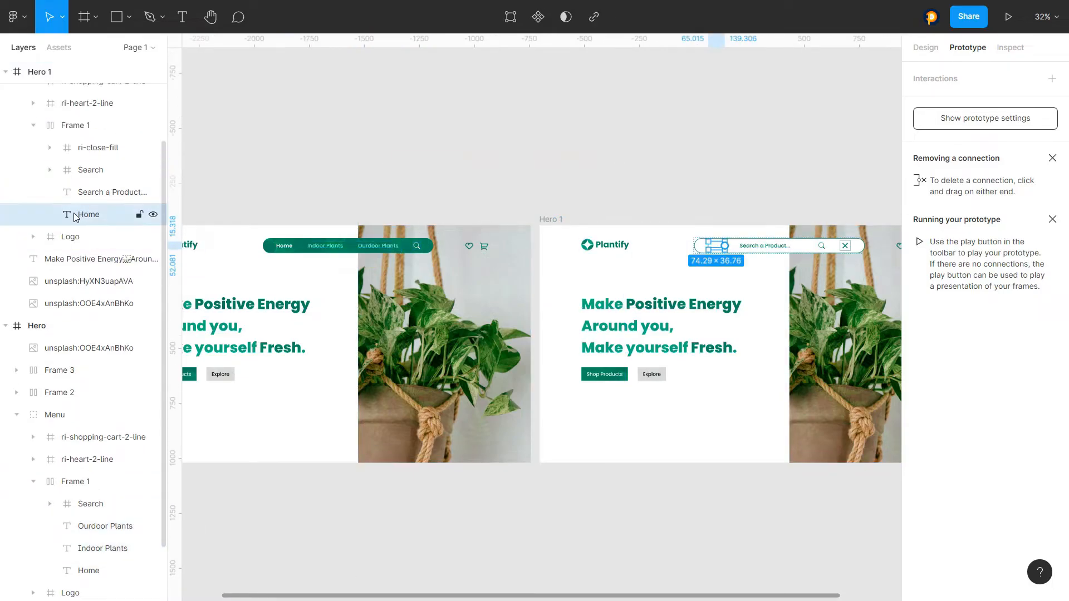
pyautogui.click(152, 215)
pyautogui.click(152, 215)
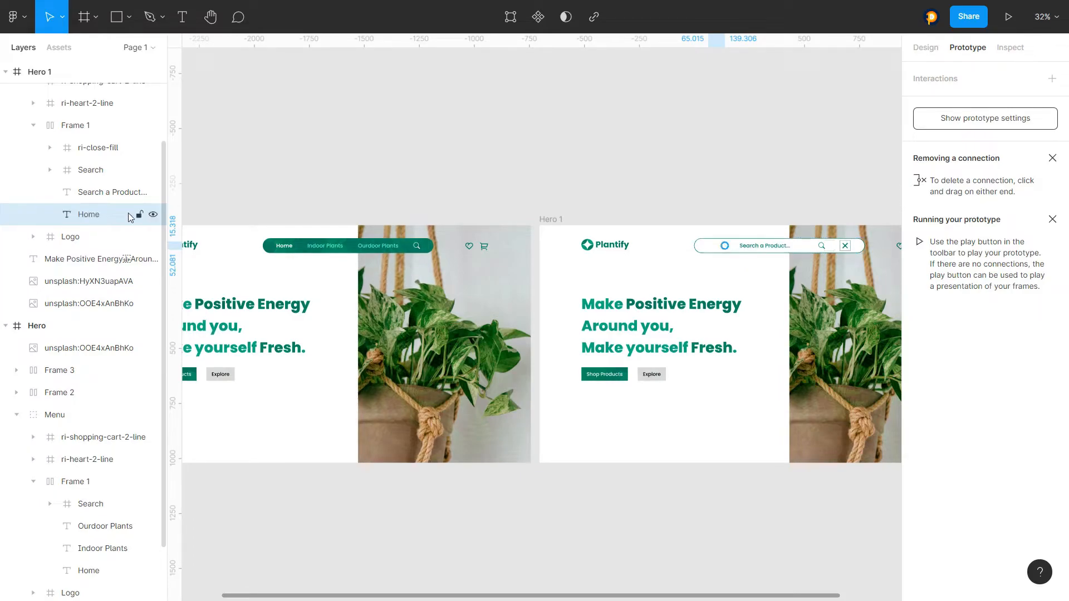
# - Inspect the Ourdoor Plants, Indoor Plants and Home text layers of Hero's menu and compare them with Hero 1's search bar
pyautogui.scroll(-2, 100, 413)
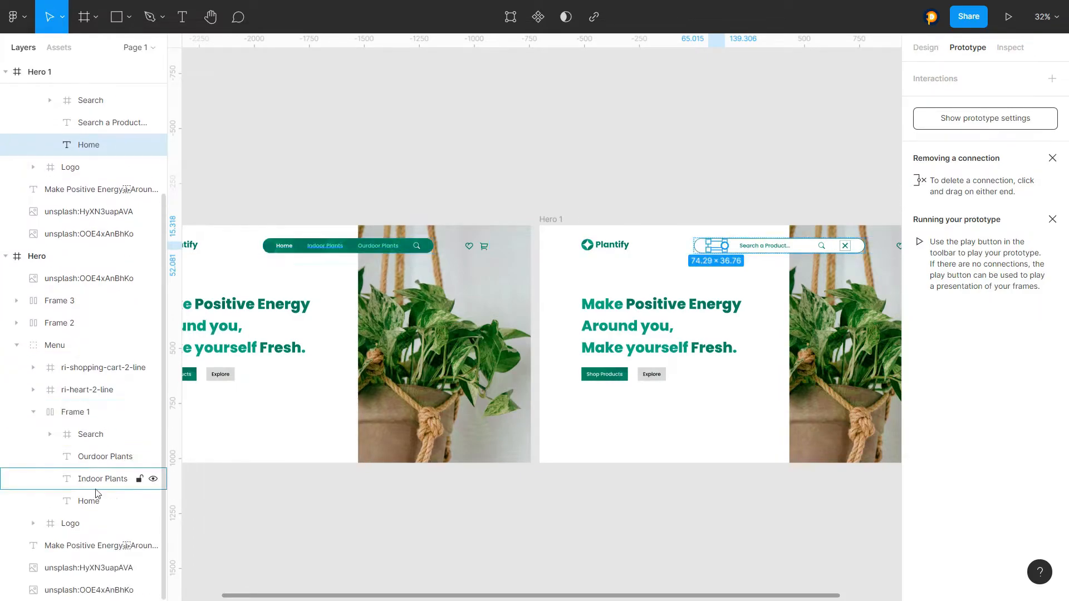
pyautogui.click(96, 464)
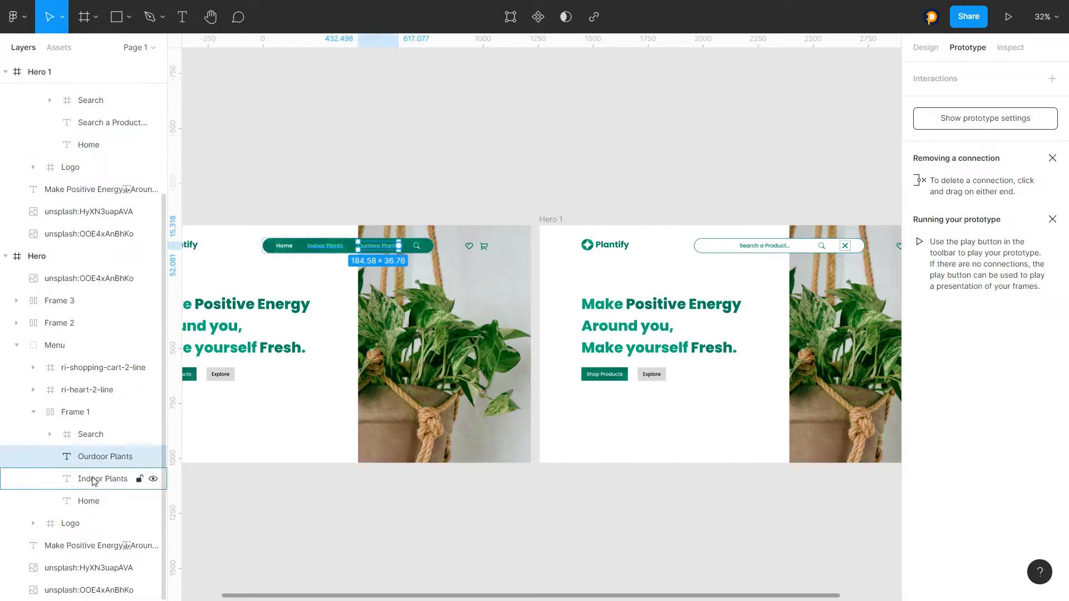
pyautogui.click(94, 486)
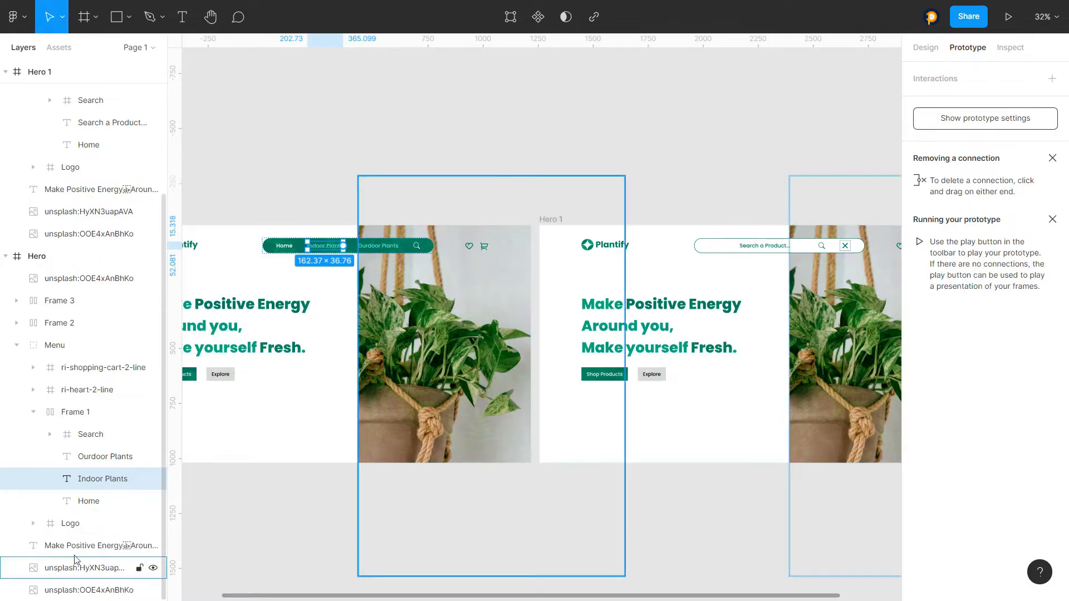
pyautogui.click(105, 506)
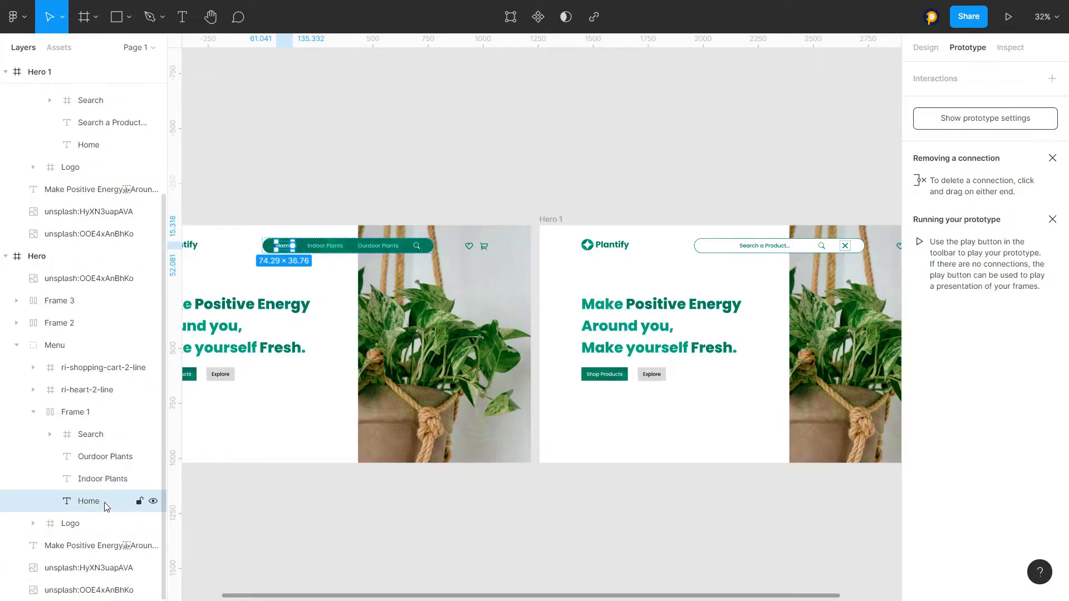
pyautogui.scroll(-3, 601, 216)
pyautogui.scroll(3, 522, 214)
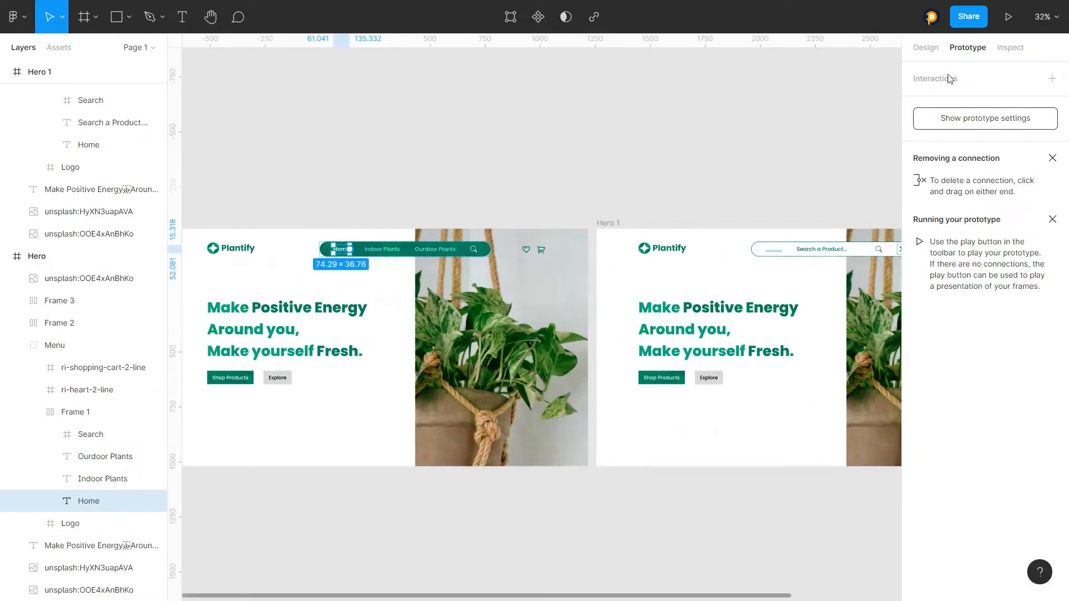
pyautogui.scroll(-4, 434, 217)
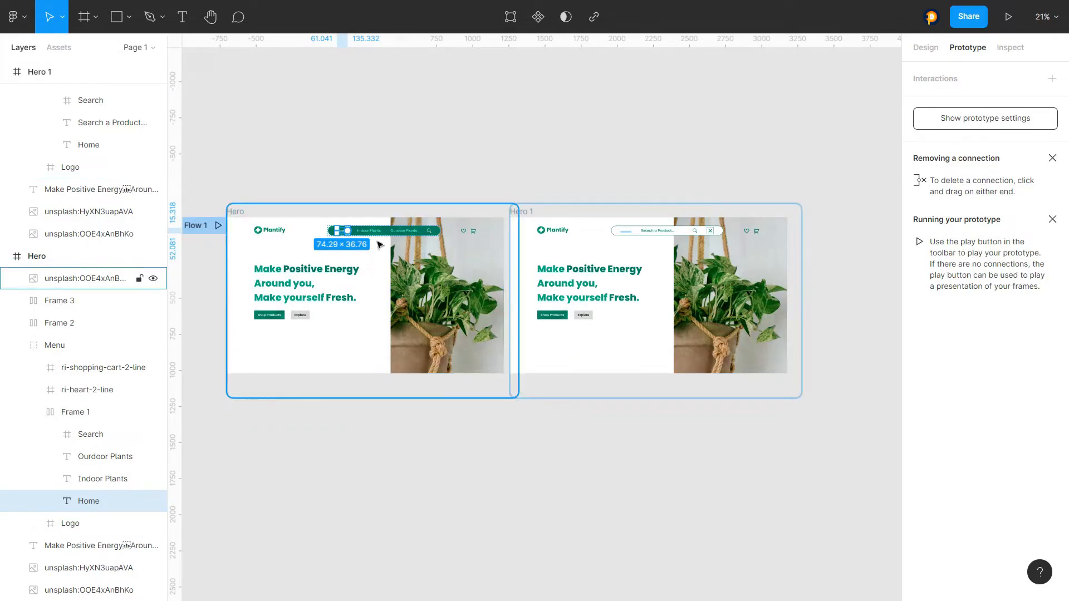
pyautogui.scroll(4, 377, 253)
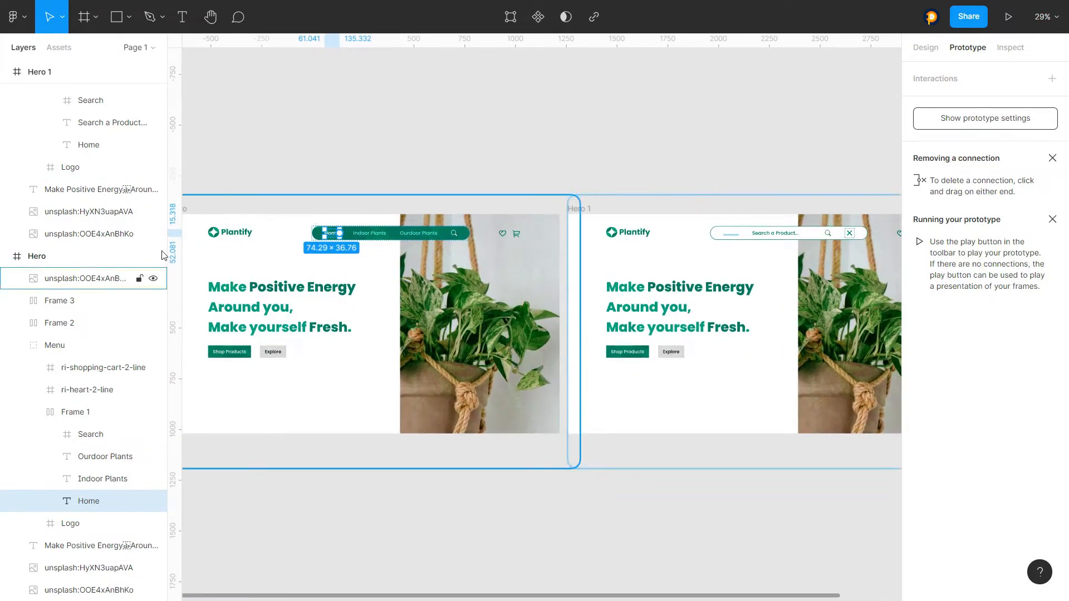
# - Run the prototype from the Hero frame, switch repeatedly between menu and search bar with the search and close icons, and close the preview
pyautogui.click(5, 256)
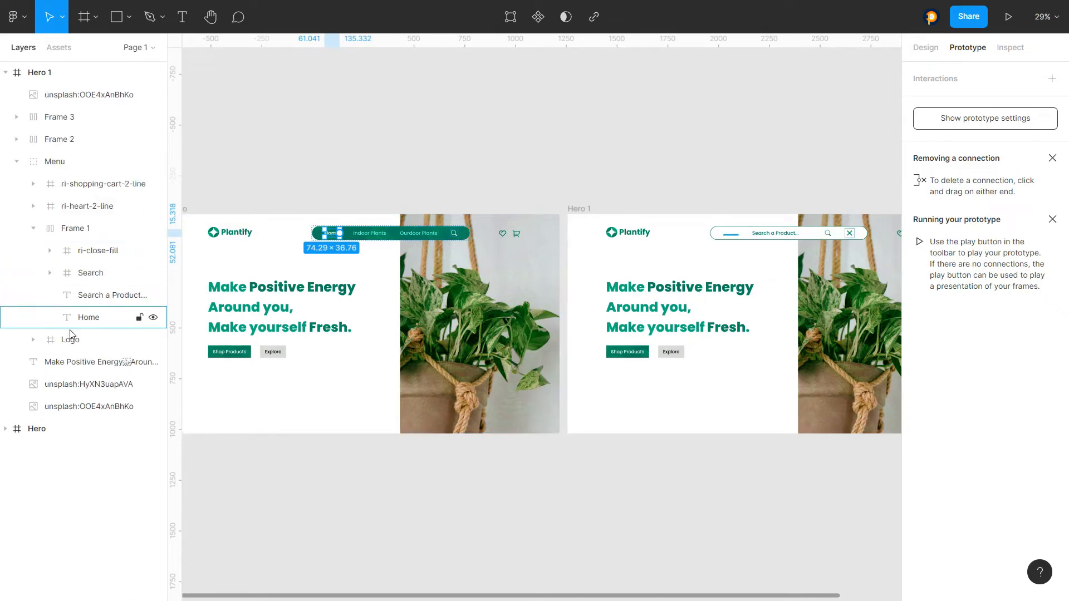
pyautogui.click(44, 430)
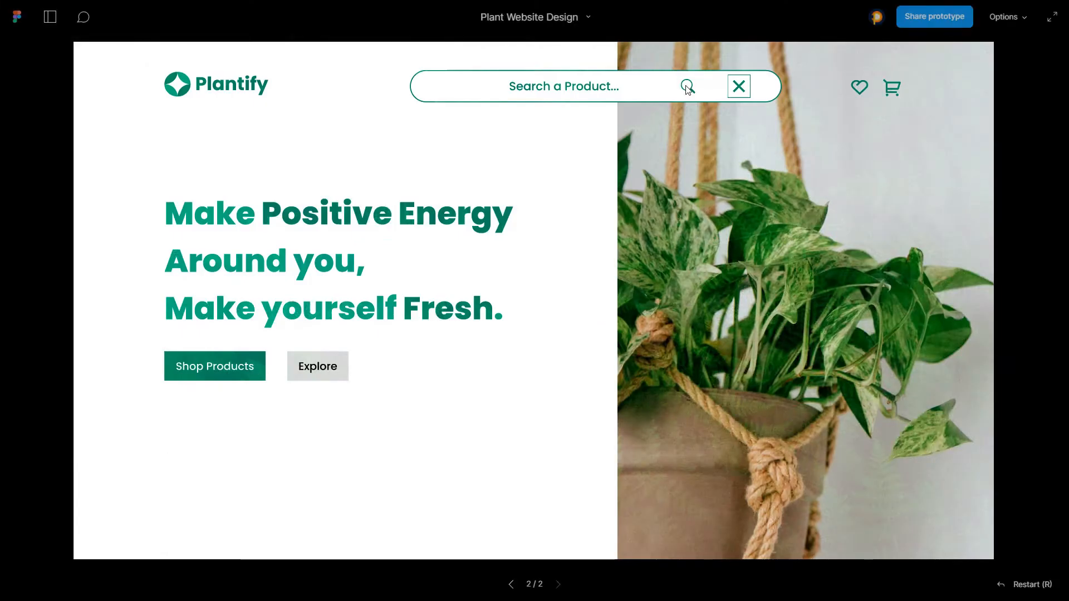
pyautogui.click(728, 88)
pyautogui.click(736, 89)
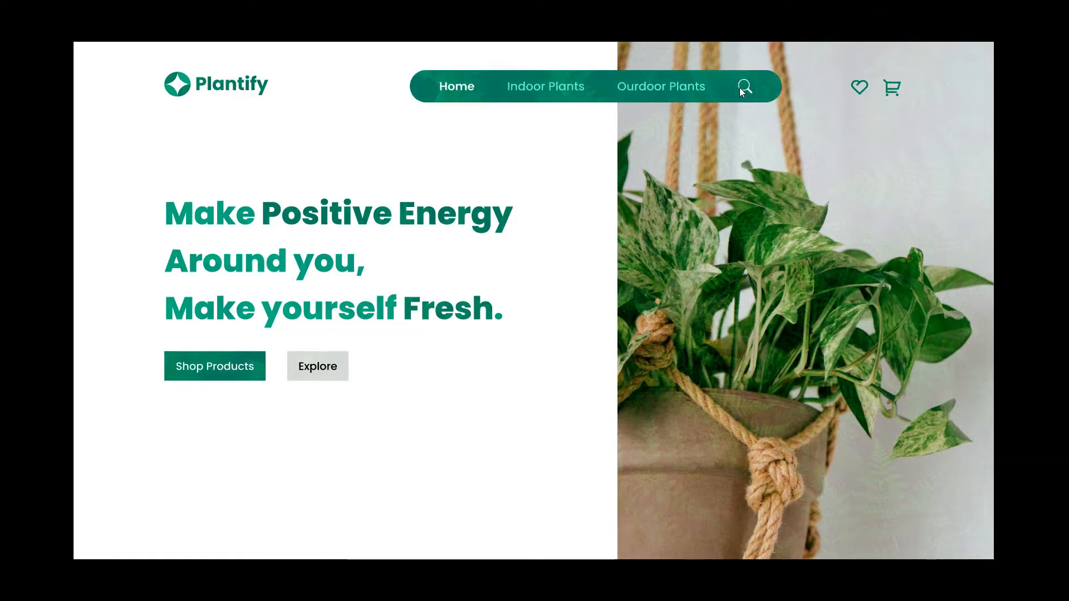
pyautogui.click(746, 88)
pyautogui.click(740, 87)
pyautogui.click(745, 88)
pyautogui.click(738, 86)
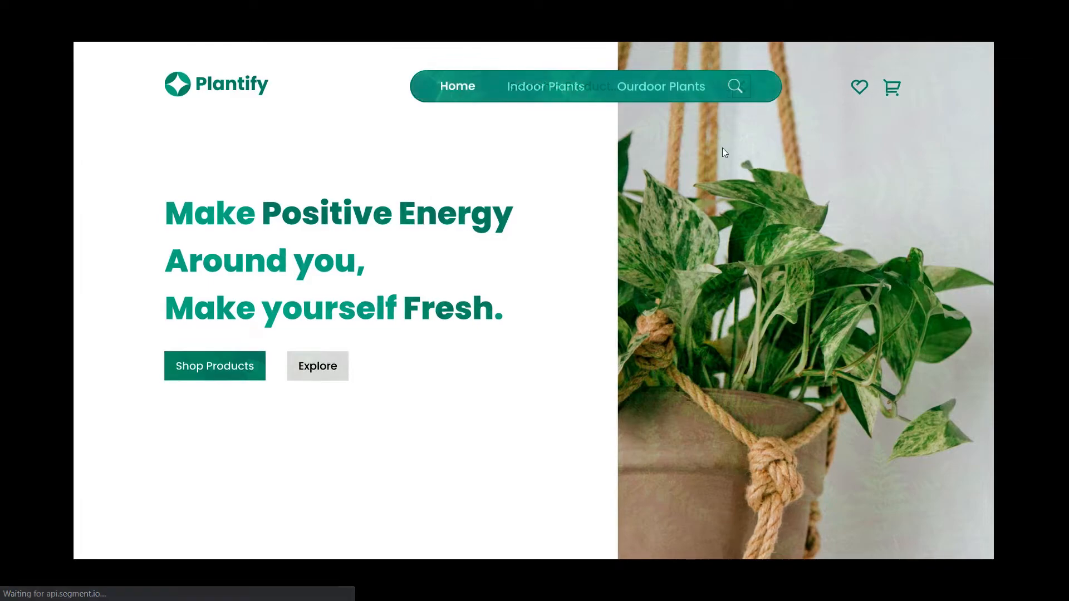
pyautogui.click(746, 88)
pyautogui.click(738, 88)
pyautogui.click(745, 87)
pyautogui.click(740, 86)
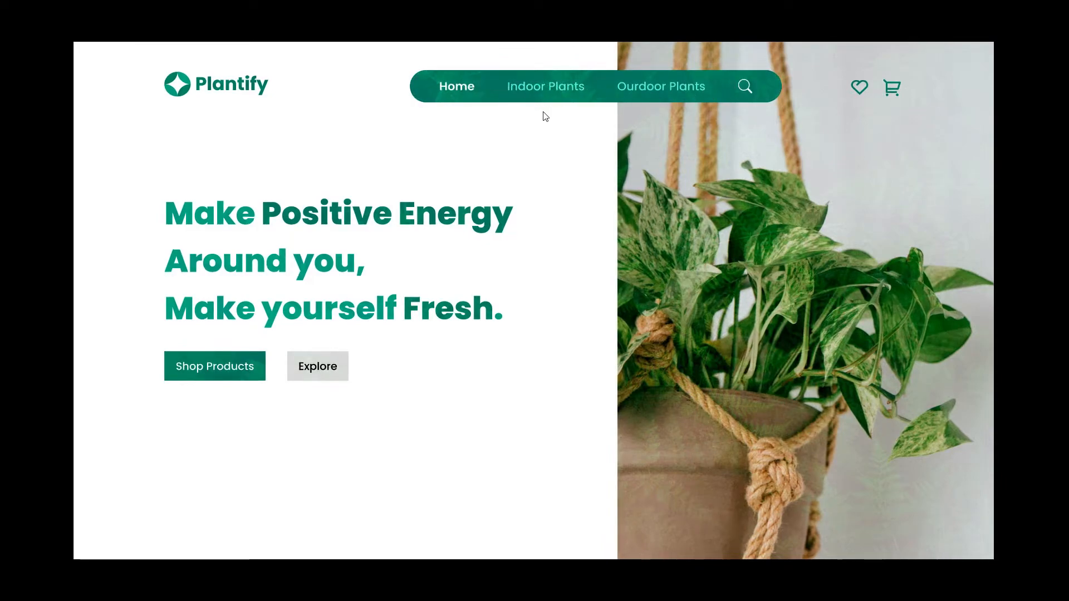
pyautogui.hotkey('ctrl', 'w')
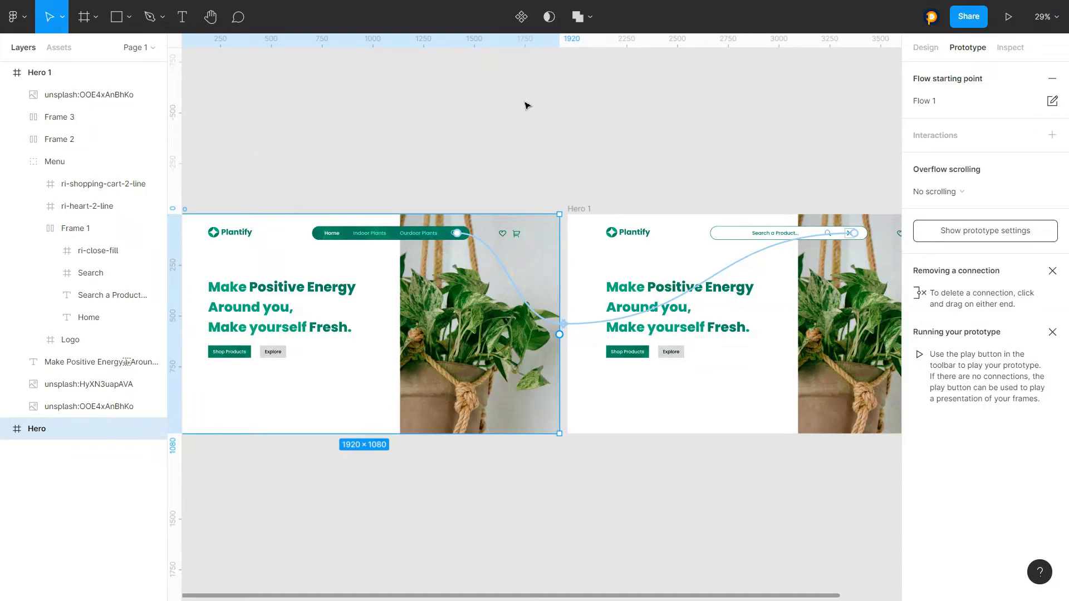
# - Expand the Hero frame, select its topmost unsplash:OOE4xAnBhKo image and switch its visibility off and on
pyautogui.scroll(-3, 551, 110)
pyautogui.scroll(3, 456, 114)
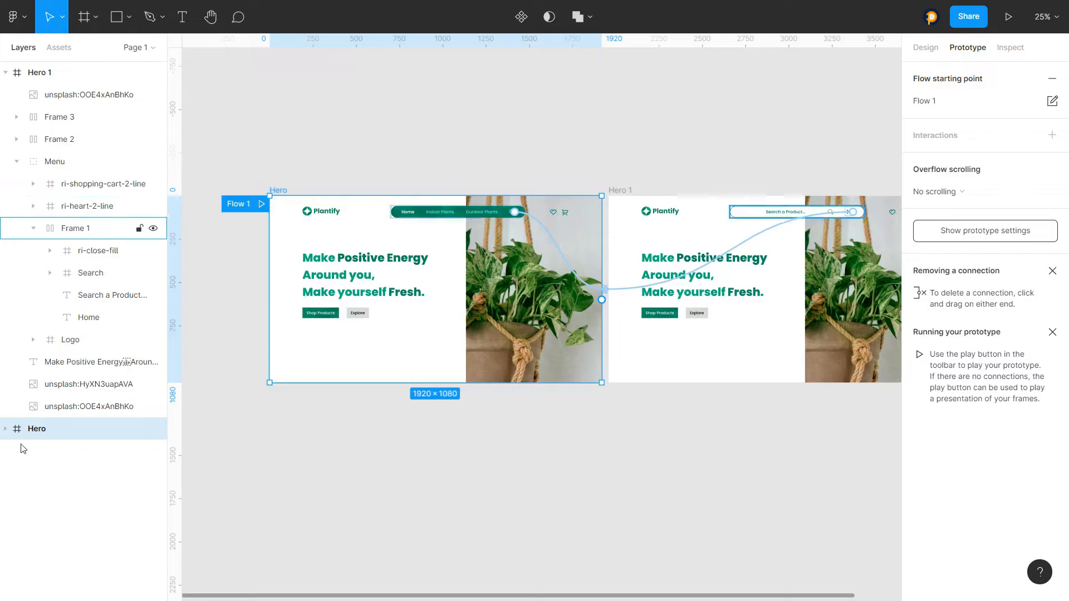
pyautogui.click(8, 429)
pyautogui.scroll(-2, 71, 438)
pyautogui.click(101, 387)
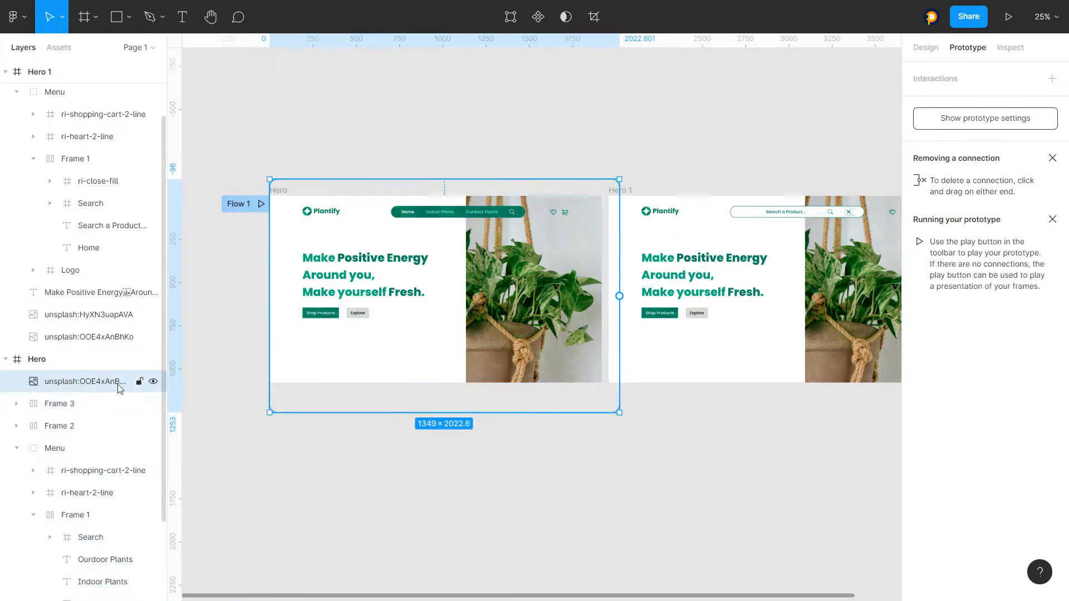
pyautogui.click(155, 379)
pyautogui.click(155, 379)
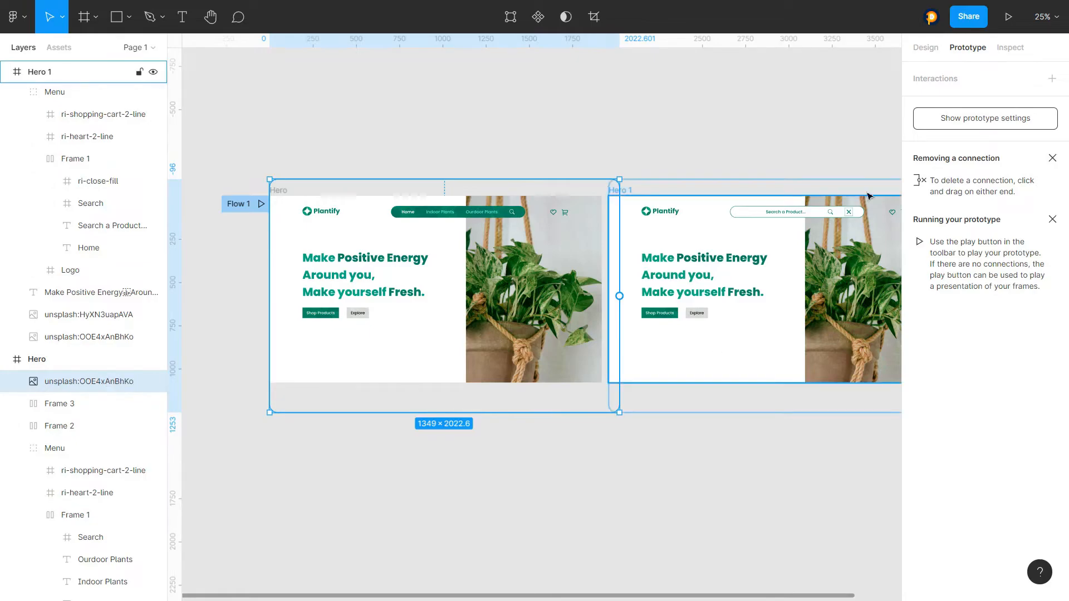
# - Try the Normal blend mode on Hero's topmost unsplash:OOE4xAnBhKo image and restore Soft light
pyautogui.click(928, 49)
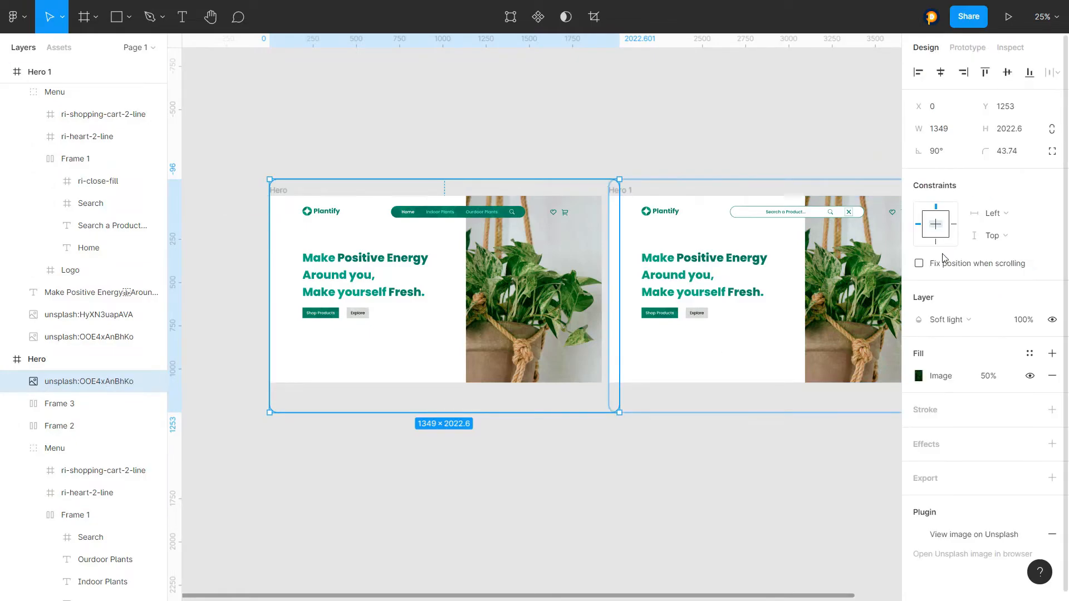
pyautogui.click(962, 319)
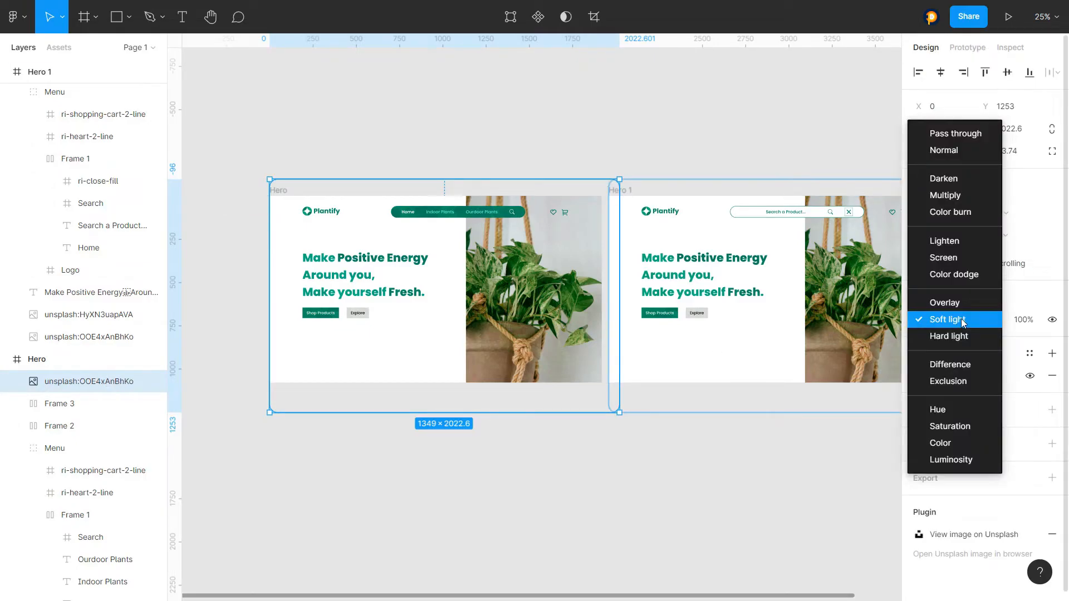
pyautogui.click(947, 151)
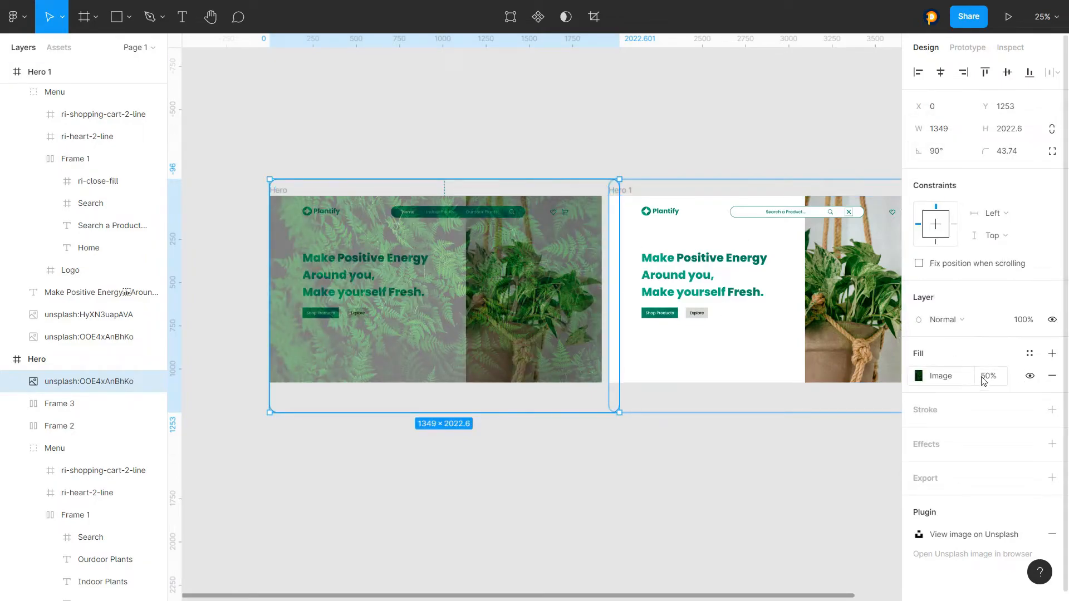
pyautogui.click(962, 320)
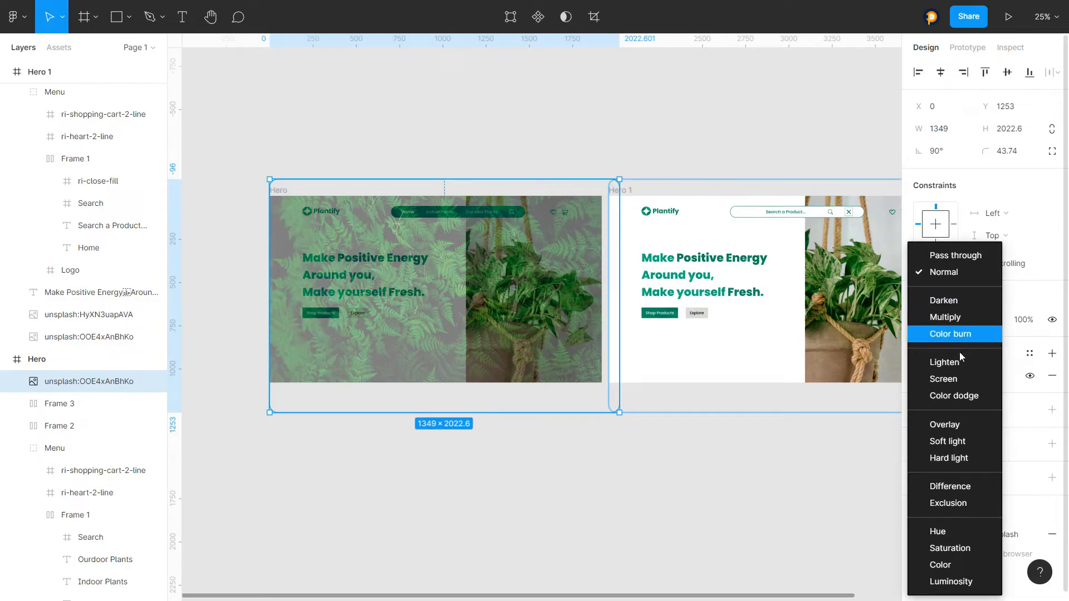
pyautogui.click(959, 443)
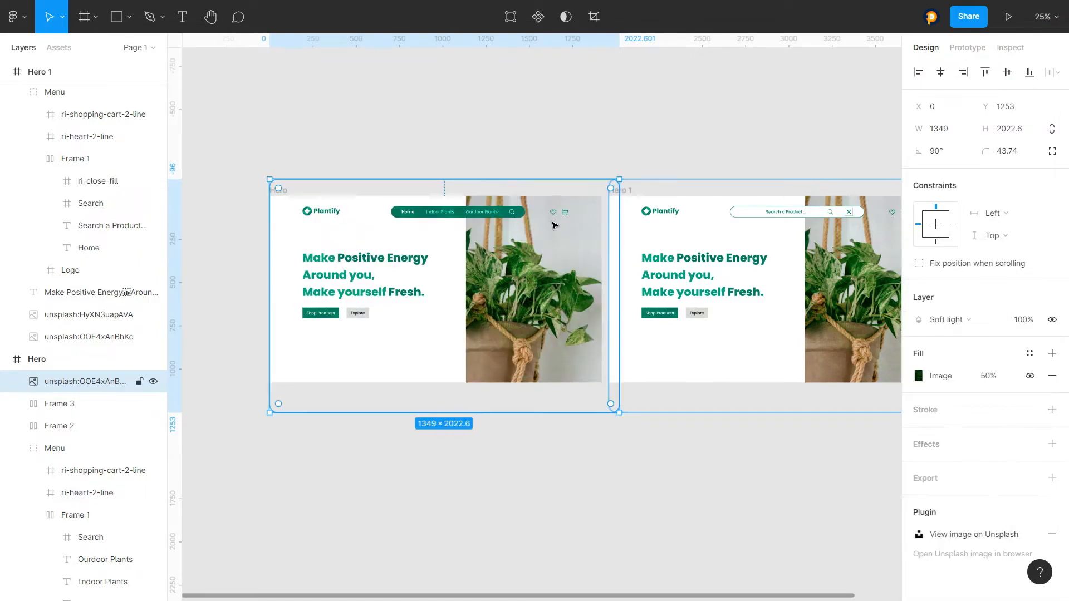
# - Examine the leaf overlay's effect on the Hero menu and Hero 1 up close, and open the overlay image's fill settings
pyautogui.scroll(10, 515, 192)
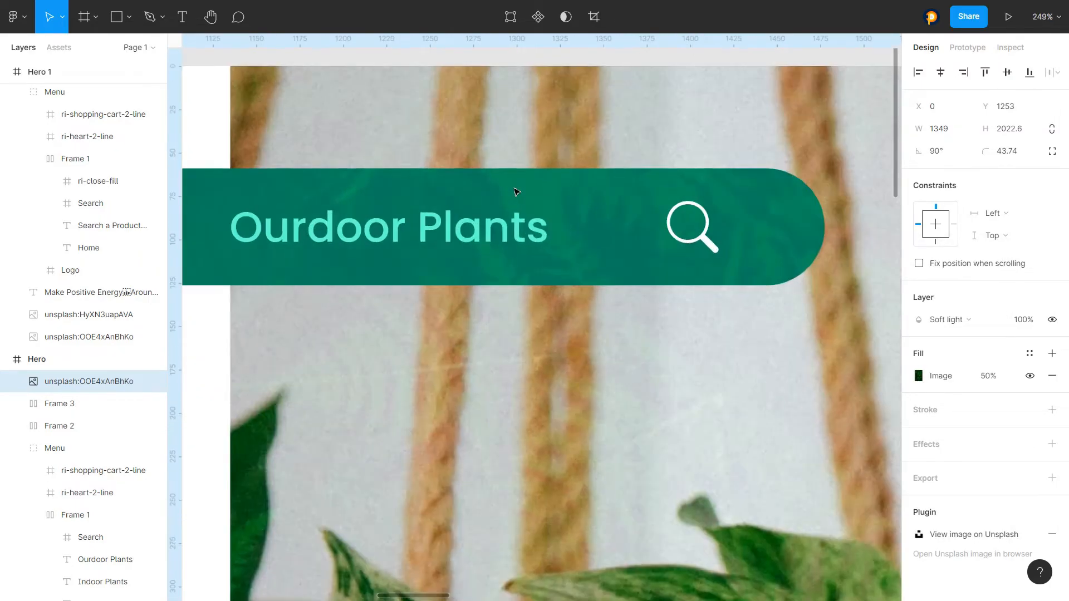
pyautogui.scroll(-10, 515, 192)
pyautogui.scroll(2, 327, 205)
pyautogui.scroll(-5, 271, 208)
pyautogui.scroll(5, 570, 189)
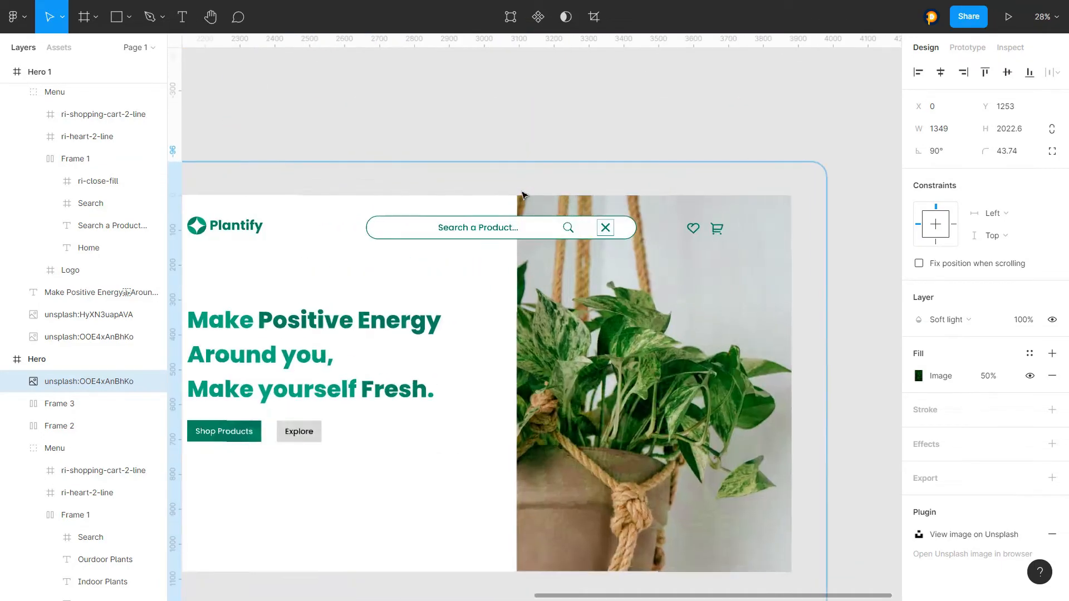
pyautogui.scroll(-8, 518, 192)
pyautogui.scroll(3, 309, 159)
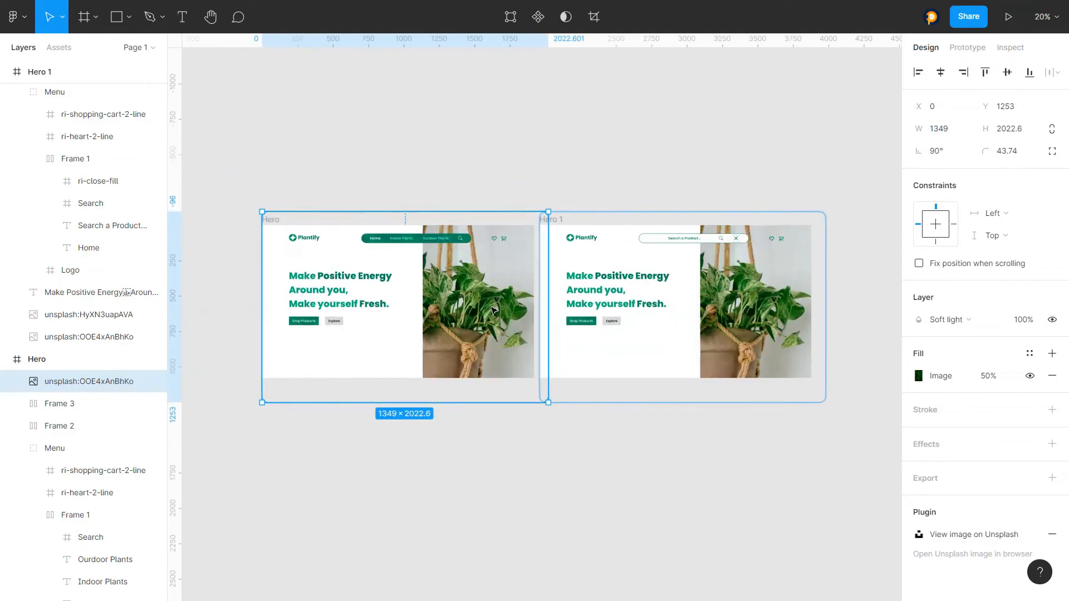
pyautogui.doubleClick(492, 311)
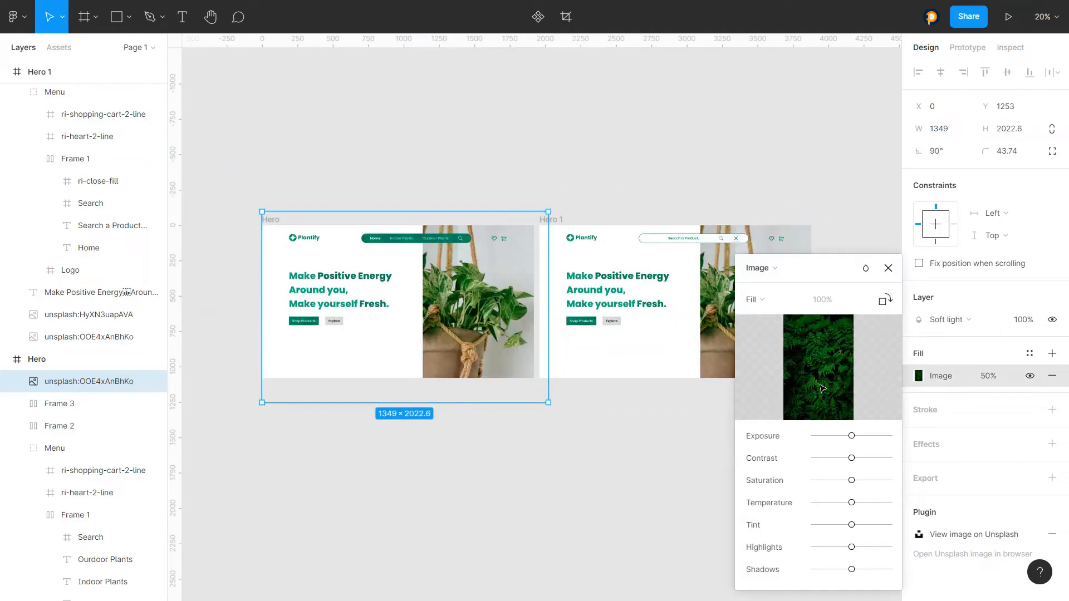
# - Select the Hero frame's unsplash:HyXN3uapAVA plant photo and switch its visibility off and on repeatedly
pyautogui.scroll(-2, 84, 389)
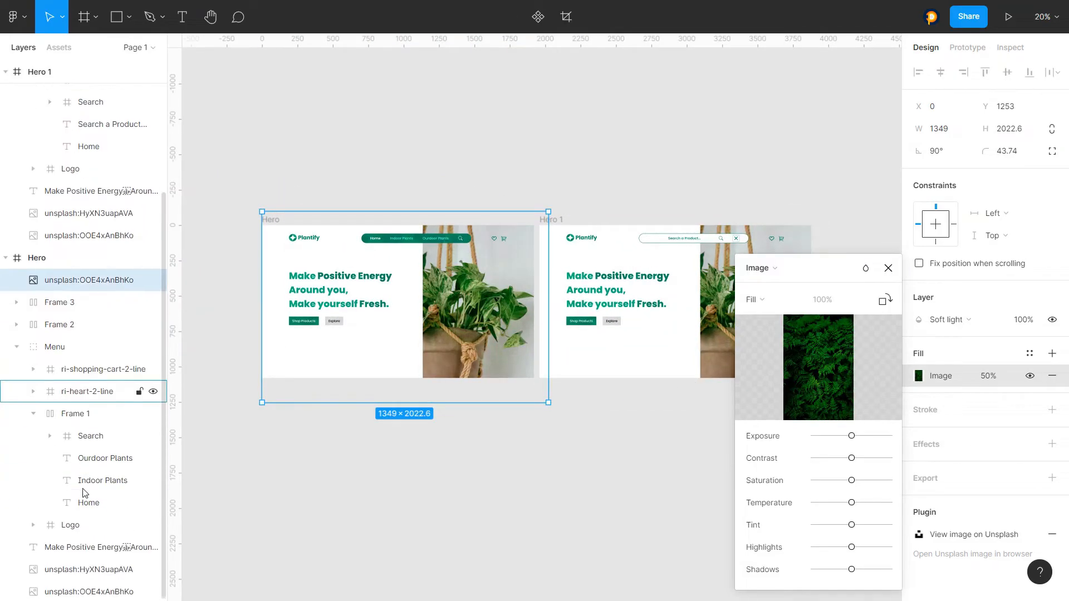
pyautogui.click(71, 569)
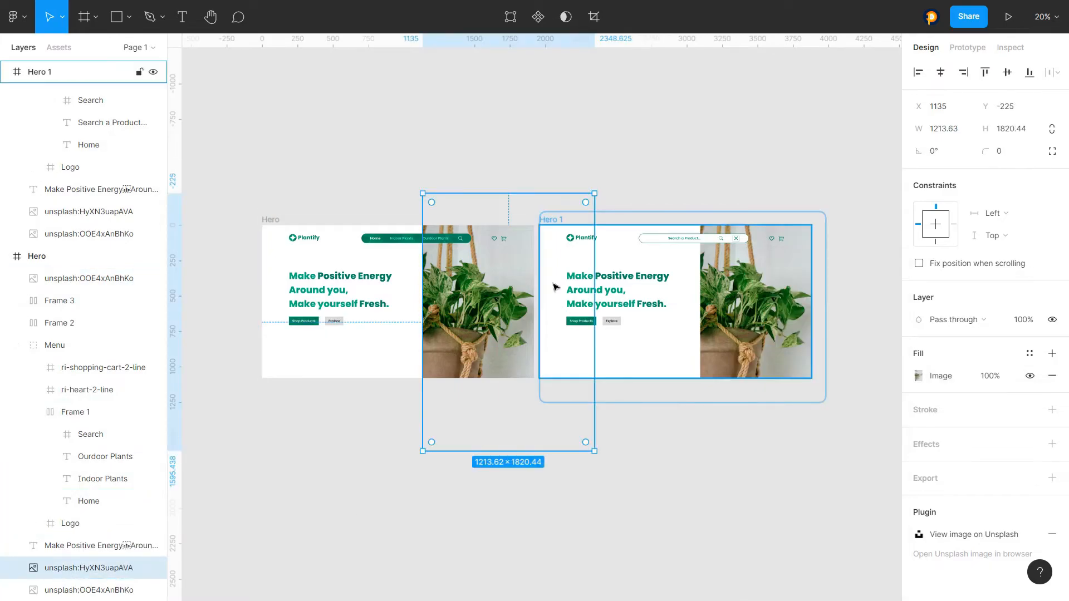
pyautogui.click(153, 568)
pyautogui.click(154, 568)
pyautogui.click(154, 568)
pyautogui.click(153, 568)
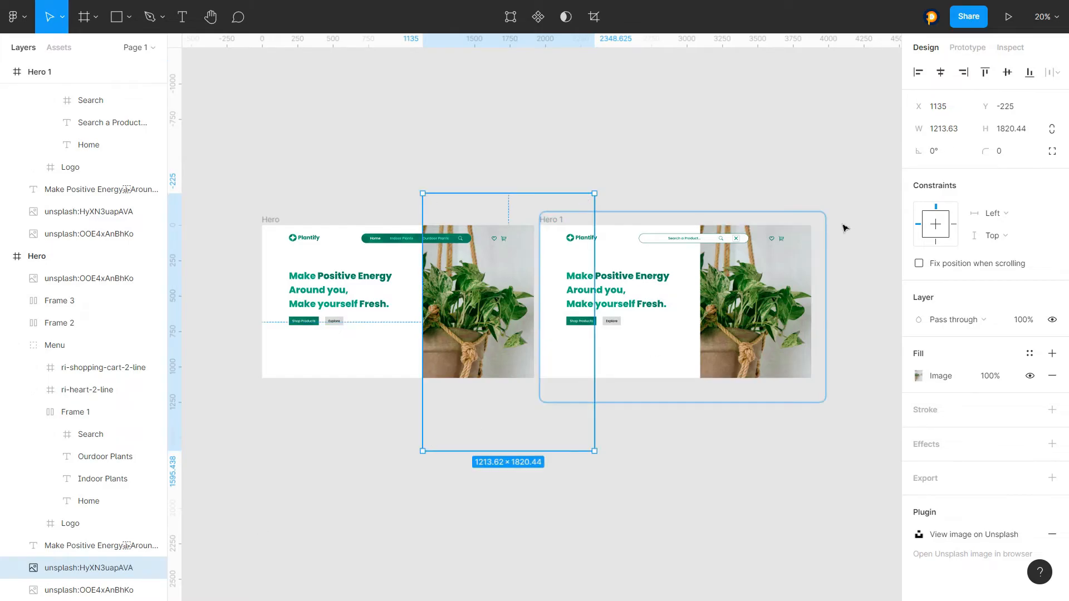
# - Clear the selection and examine the Hero and Hero 1 frames up close and side by side
pyautogui.click(645, 133)
pyautogui.scroll(-2, 456, 174)
pyautogui.scroll(3, 456, 174)
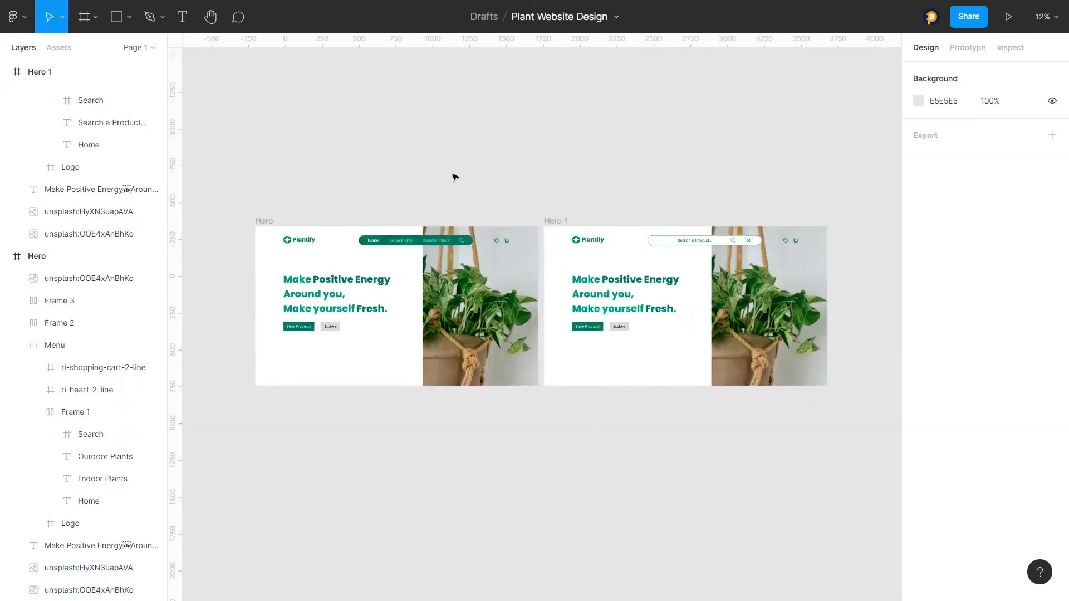
pyautogui.scroll(2, 325, 344)
pyautogui.scroll(3, 321, 341)
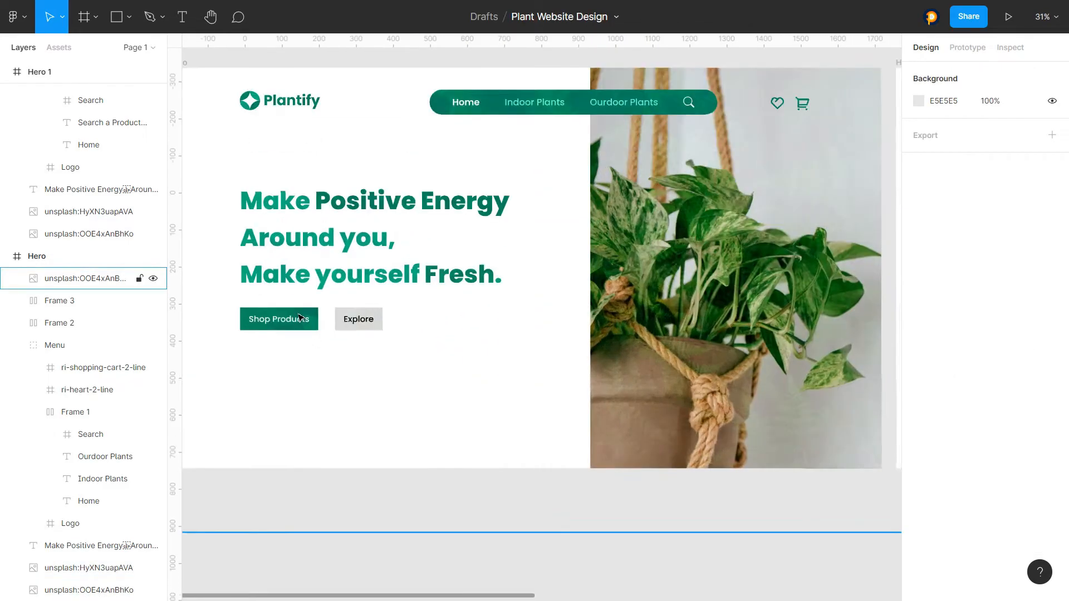
pyautogui.scroll(-3, 236, 262)
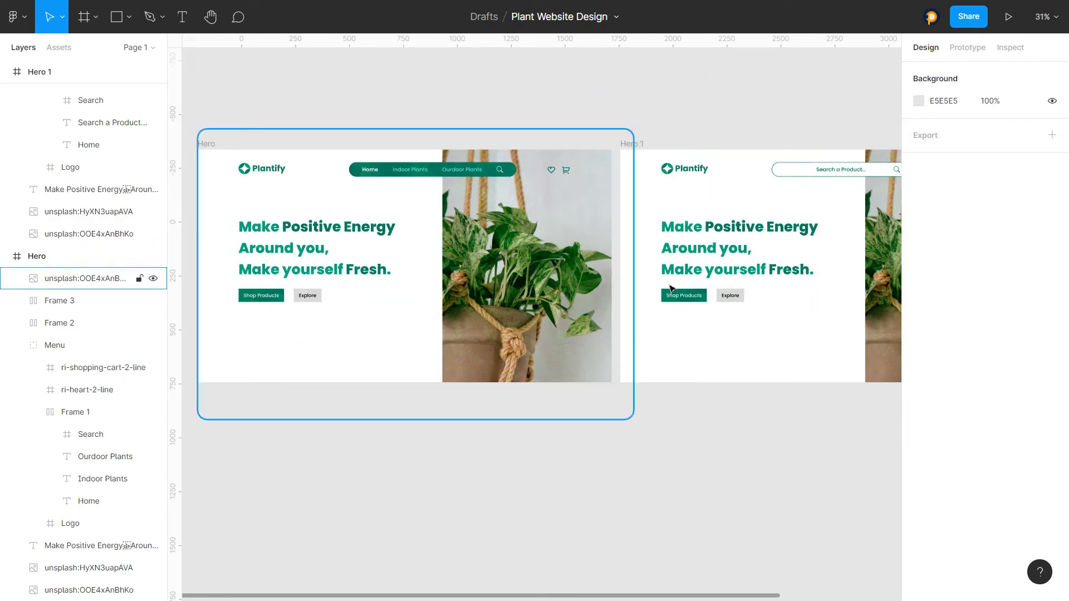
pyautogui.scroll(-4, 260, 210)
pyautogui.scroll(3, 597, 80)
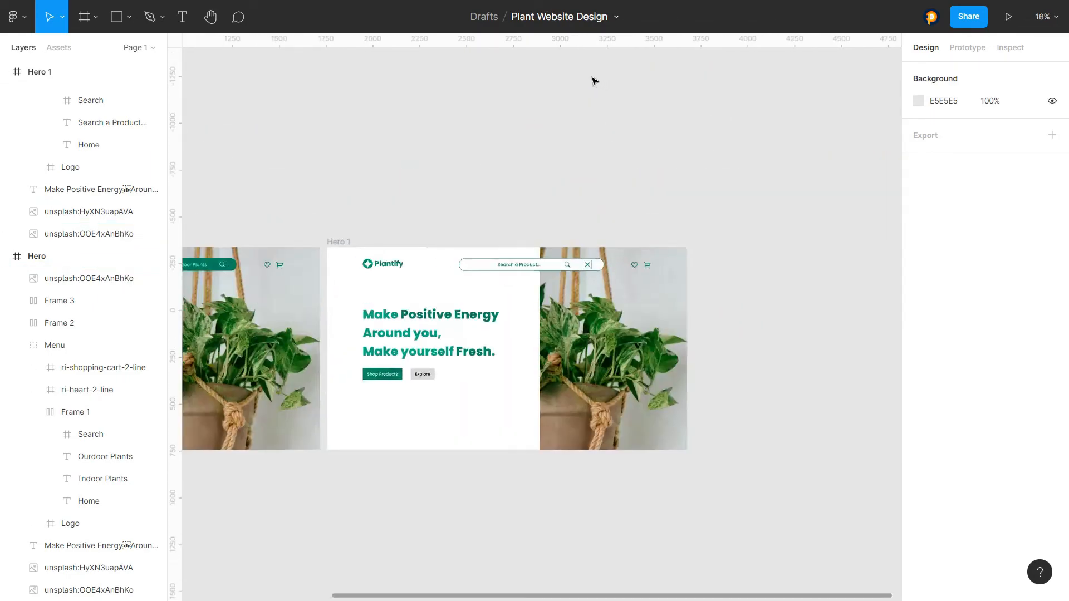
pyautogui.scroll(-2, 556, 160)
pyautogui.scroll(2, 557, 160)
pyautogui.scroll(-3, 557, 160)
pyautogui.scroll(3, 501, 155)
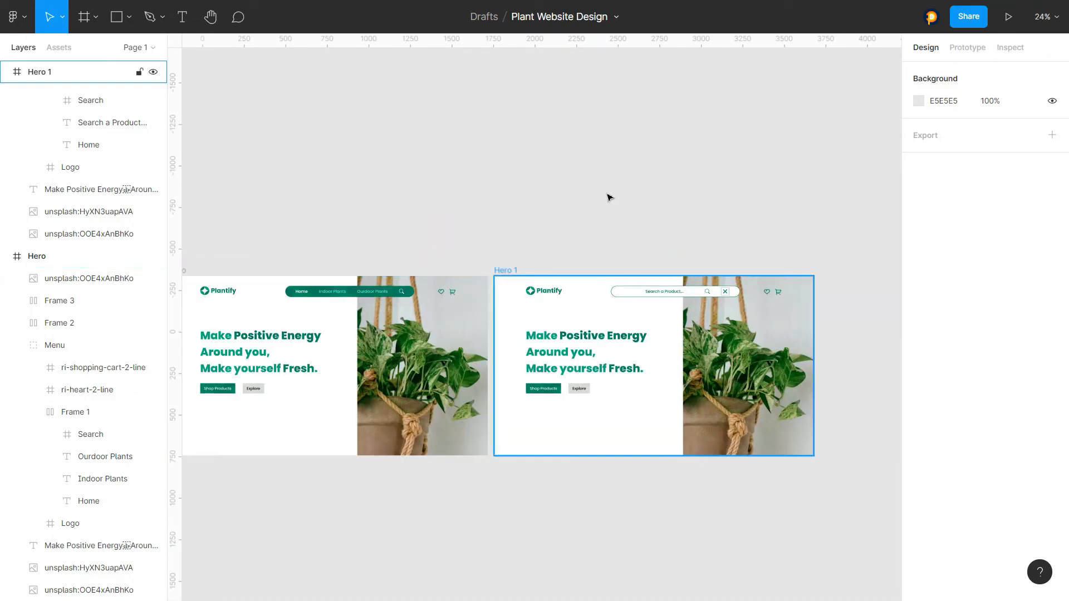
pyautogui.scroll(-1, 641, 193)
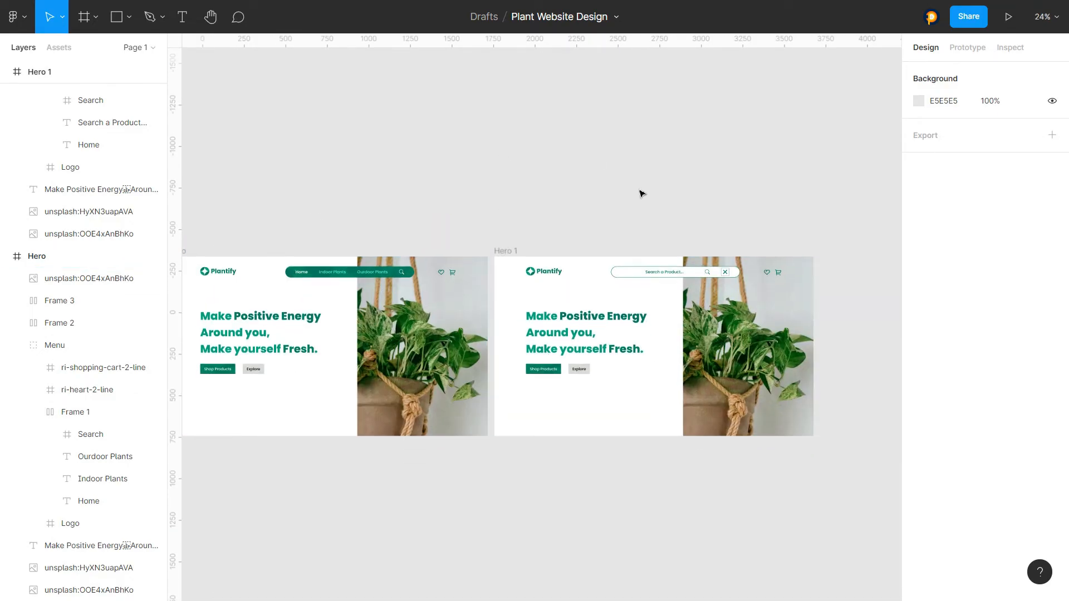
pyautogui.scroll(-2, 642, 193)
pyautogui.scroll(1, 642, 194)
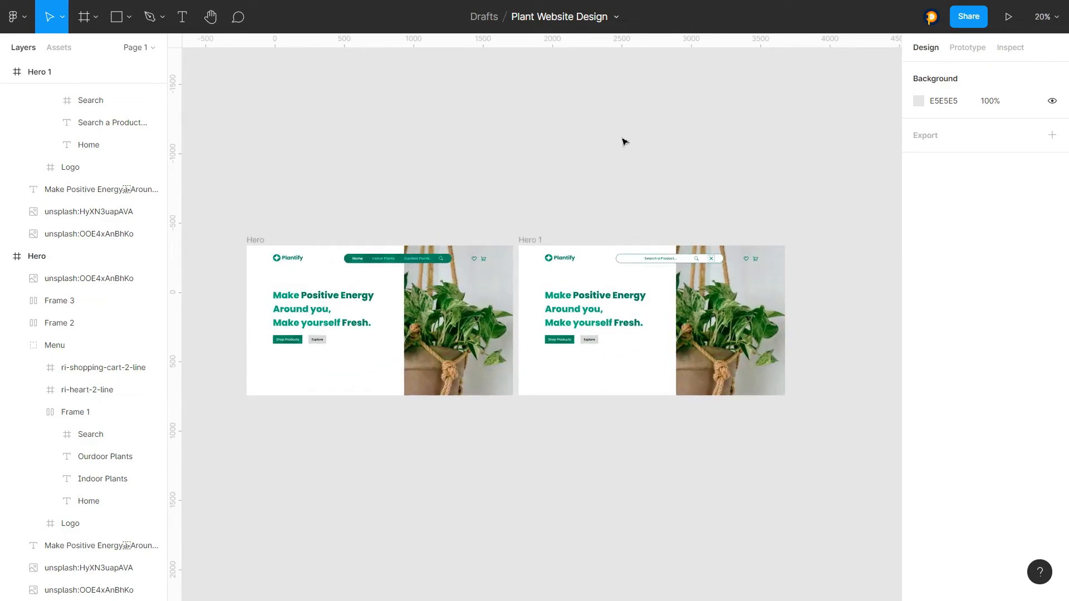
# - Run the prototype and switch repeatedly between the Hero menu and the search bar with the search and close icons
pyautogui.hotkey('ctrl', 'alt', 'Return')
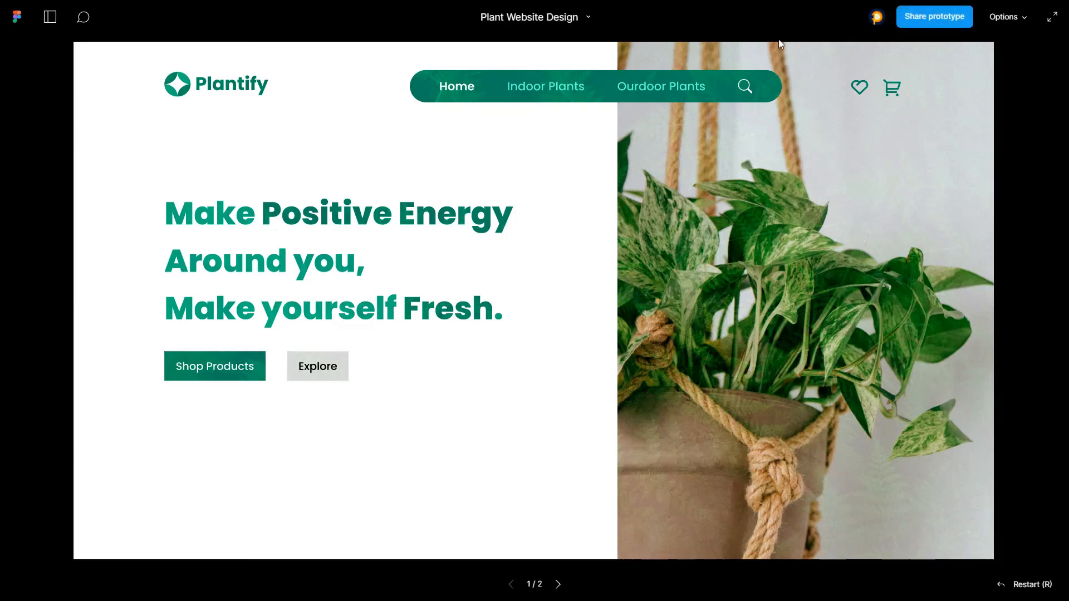
pyautogui.click(745, 89)
pyautogui.click(739, 88)
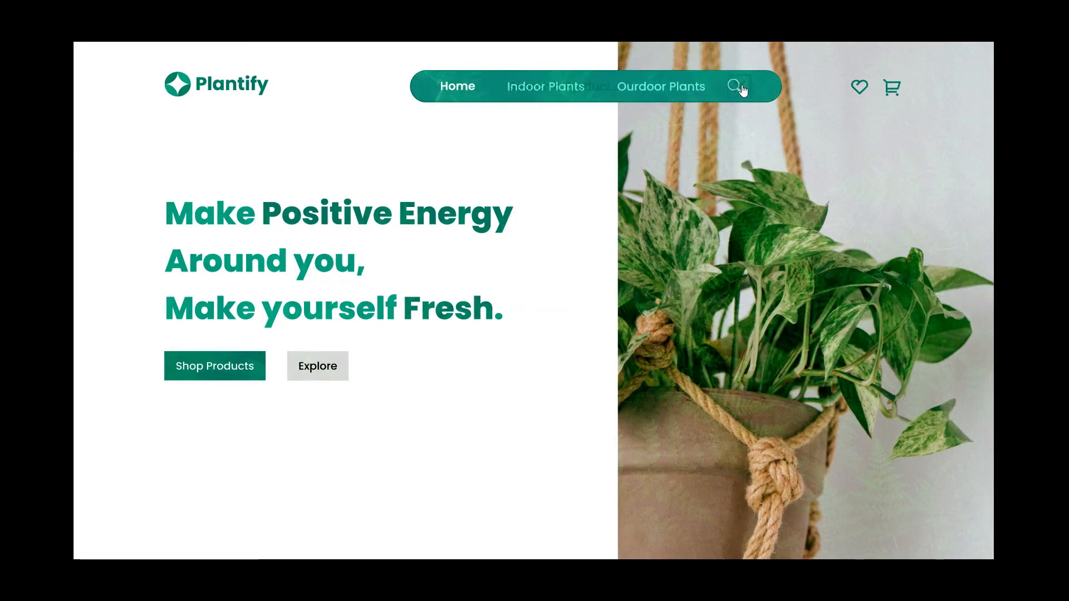
pyautogui.click(745, 92)
pyautogui.click(740, 88)
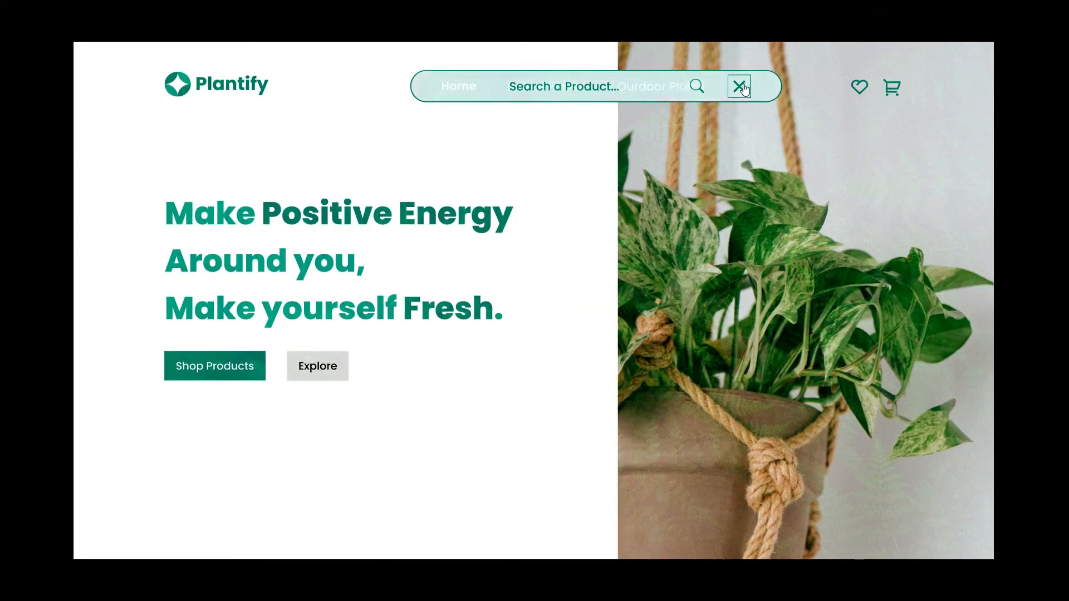
pyautogui.click(741, 88)
pyautogui.click(739, 92)
pyautogui.click(745, 90)
pyautogui.click(740, 89)
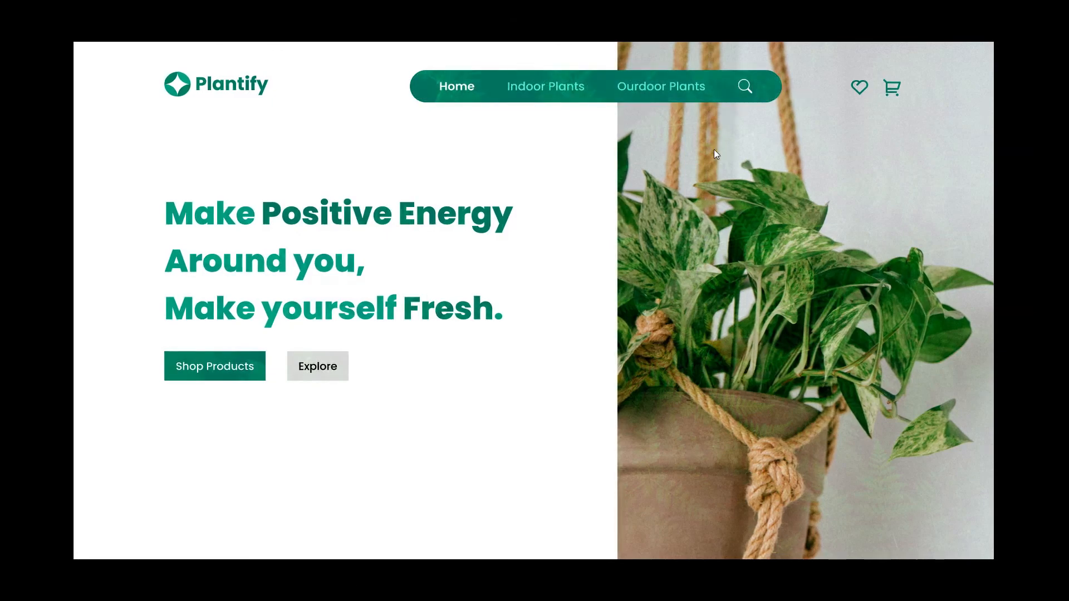
pyautogui.click(745, 89)
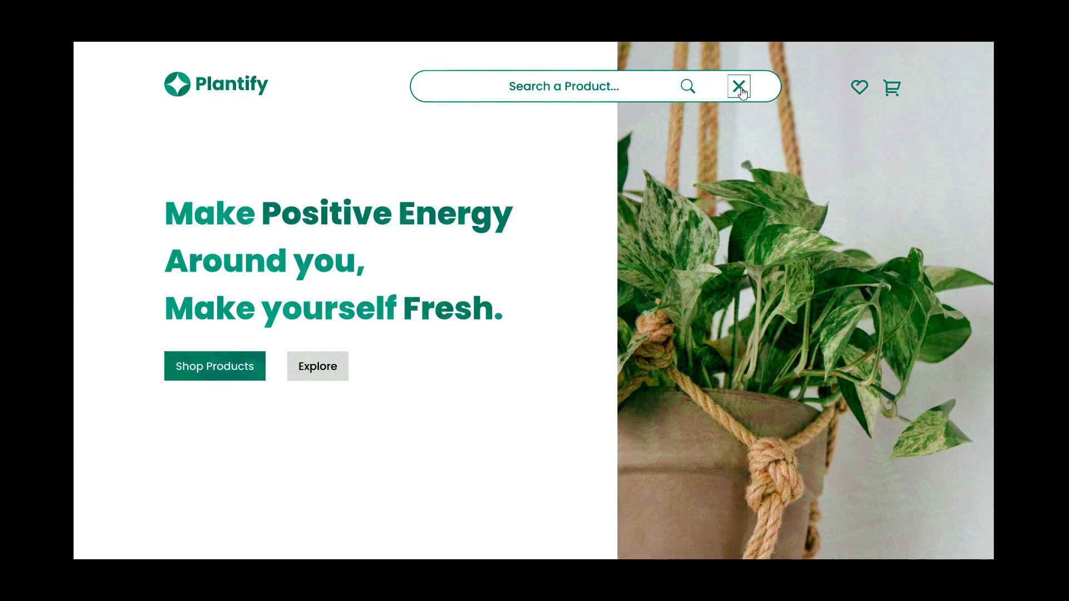
pyautogui.press('super')
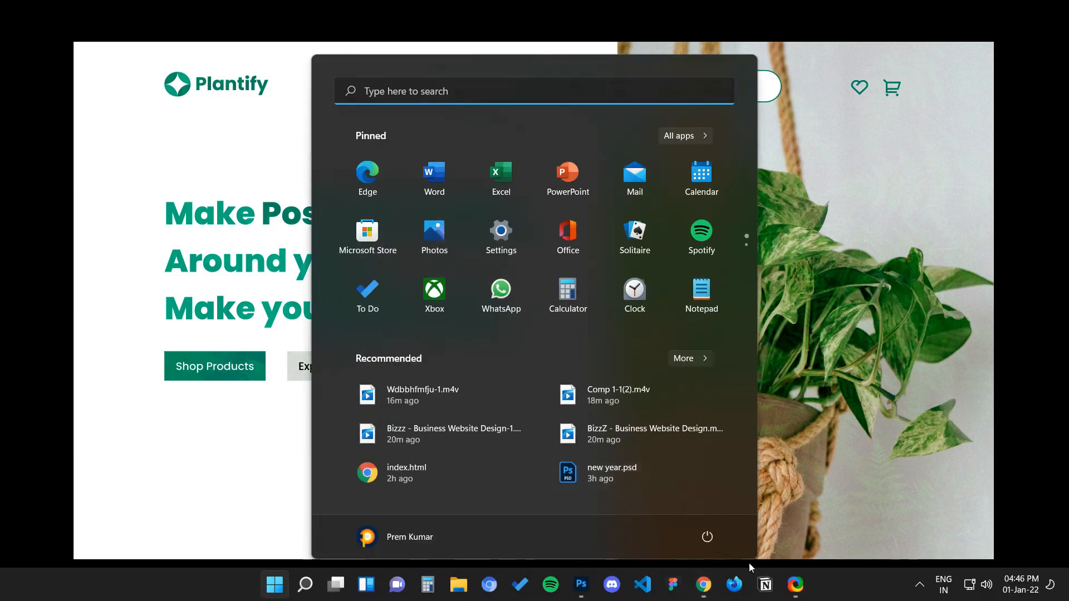
pyautogui.click(795, 595)
pyautogui.click(295, 176)
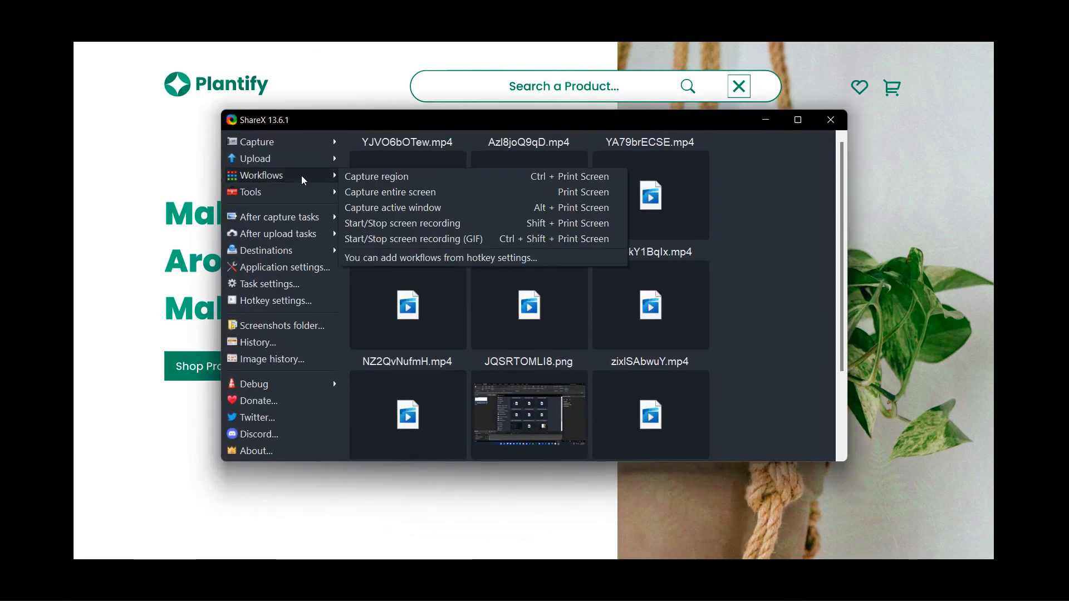